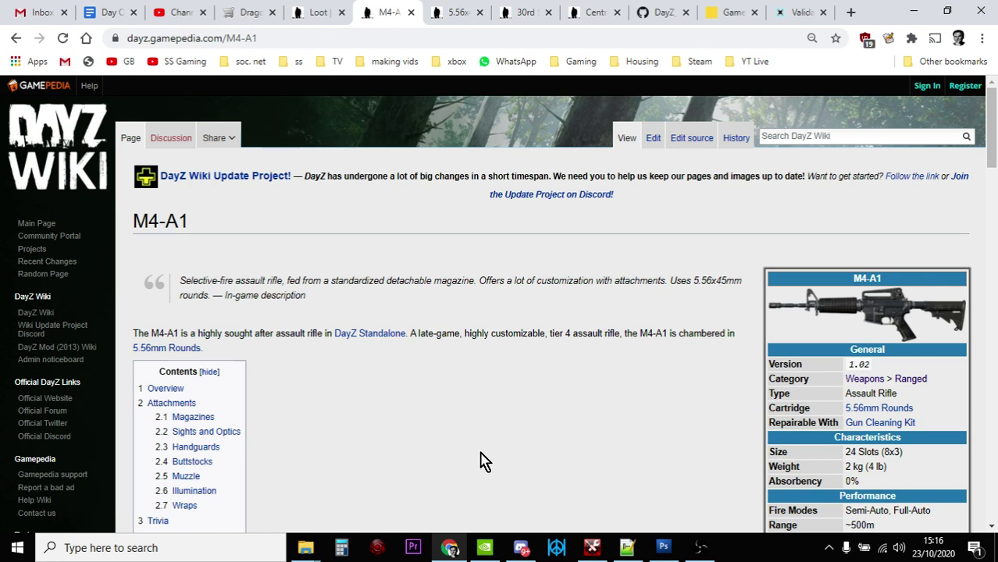
Check the 5.56x45mm Rounds and 30rd Standardized Mag wiki pages, revisit M4-A1, then go to Nitrado.
{"action": "left_click", "coordinate": [457, 14]}
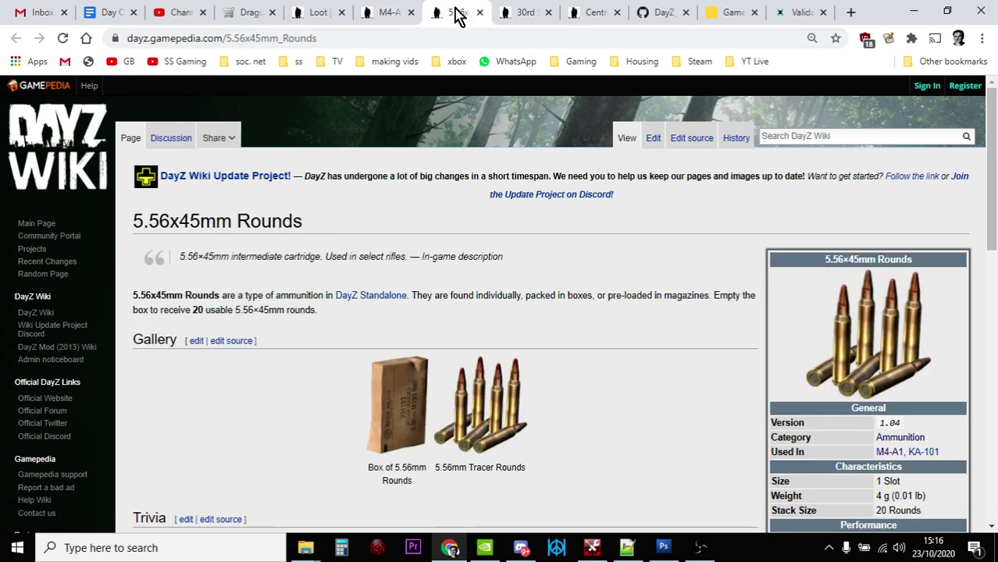
{"action": "left_click", "coordinate": [521, 21]}
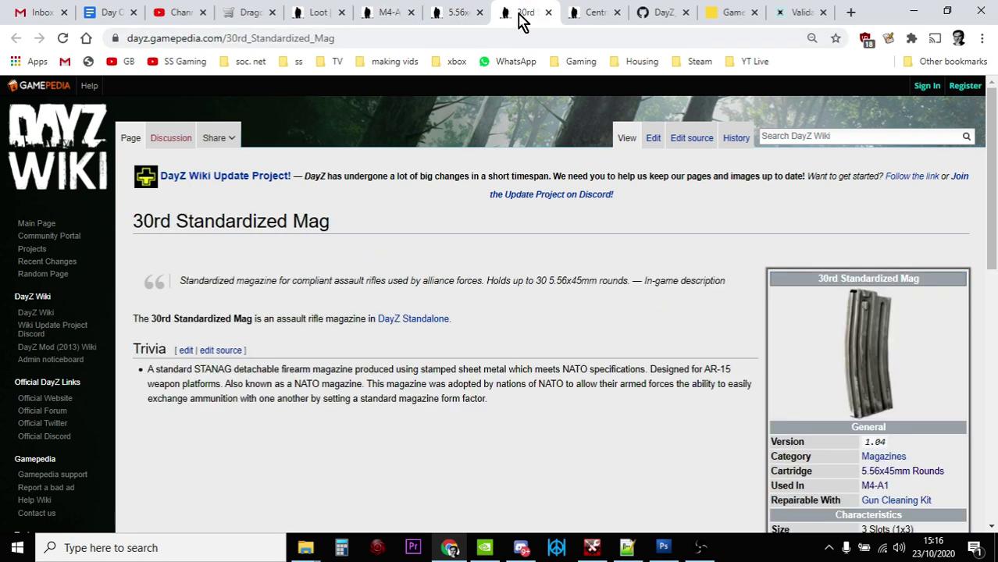
{"action": "left_click", "coordinate": [403, 14]}
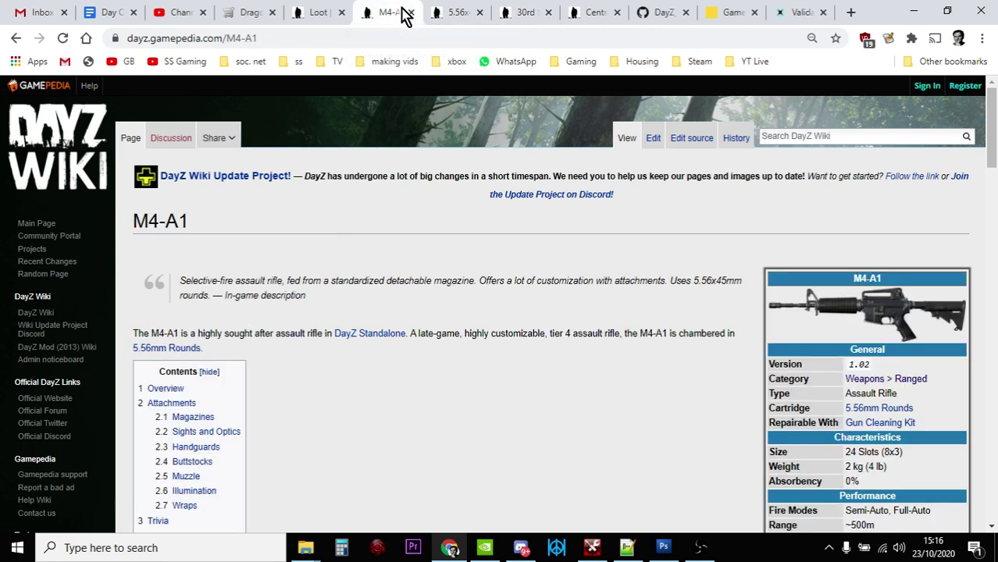
{"action": "left_click", "coordinate": [725, 13]}
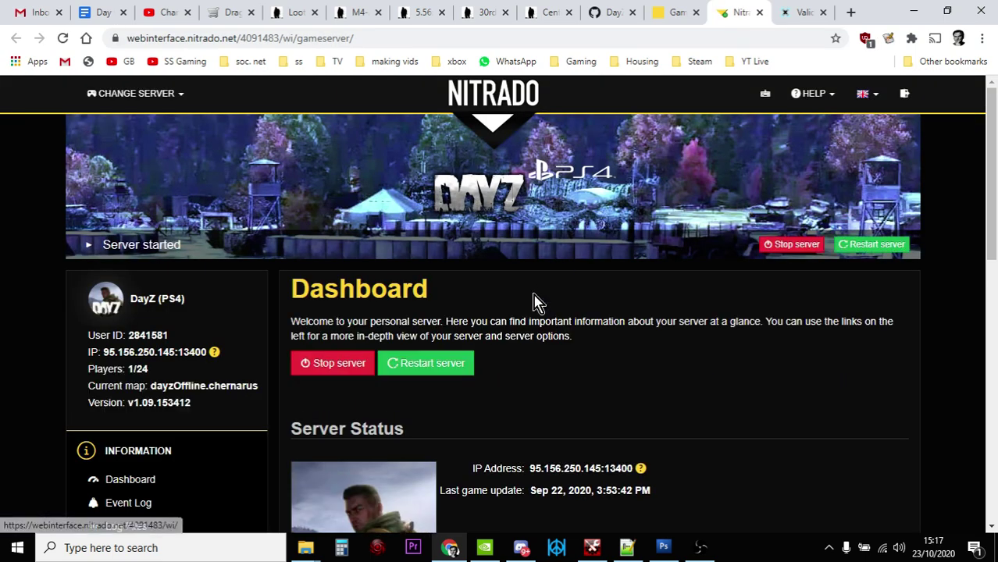
Scroll down the Nitrado dashboard sidebar toward the Tools section.
{"action": "scroll", "coordinate": [536, 302], "scroll_direction": "down", "scroll_amount": 1}
{"action": "scroll", "coordinate": [536, 302], "scroll_direction": "down", "scroll_amount": 4}
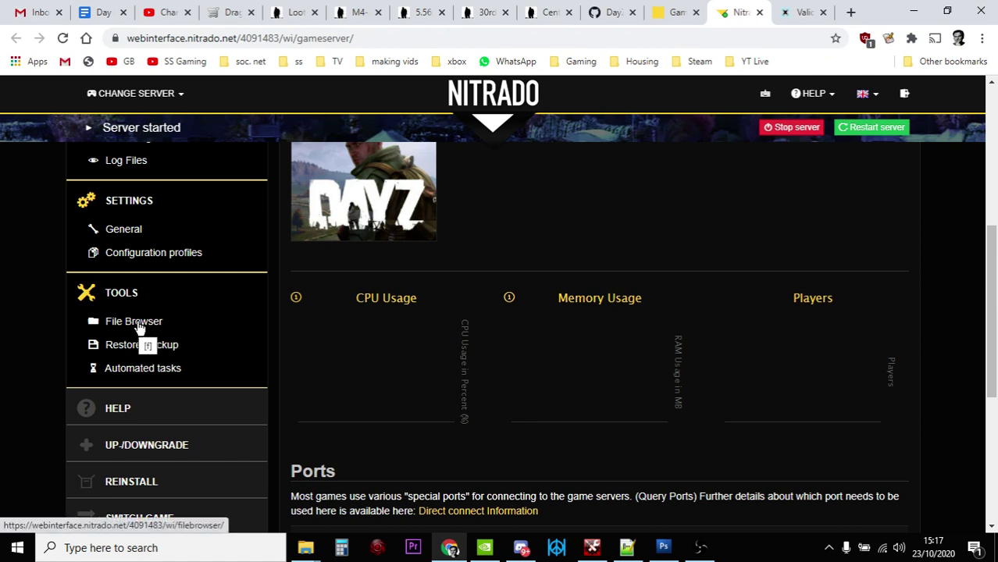
In File Browser, navigate to dayzps_missions > dayzOffline.chernarusplus > db to reach types.xml.
{"action": "left_click", "coordinate": [138, 327]}
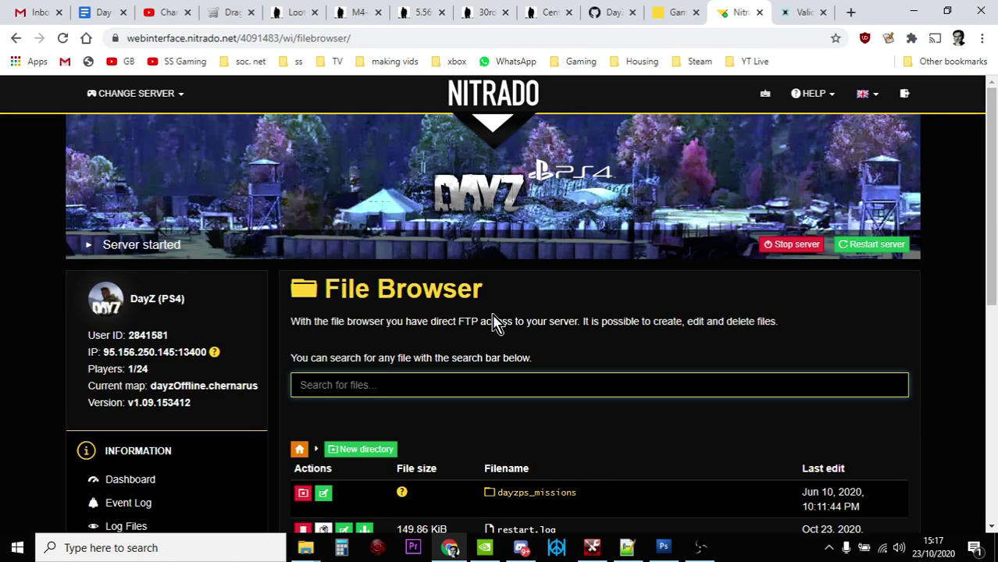
{"action": "scroll", "coordinate": [493, 313], "scroll_direction": "down", "scroll_amount": 2}
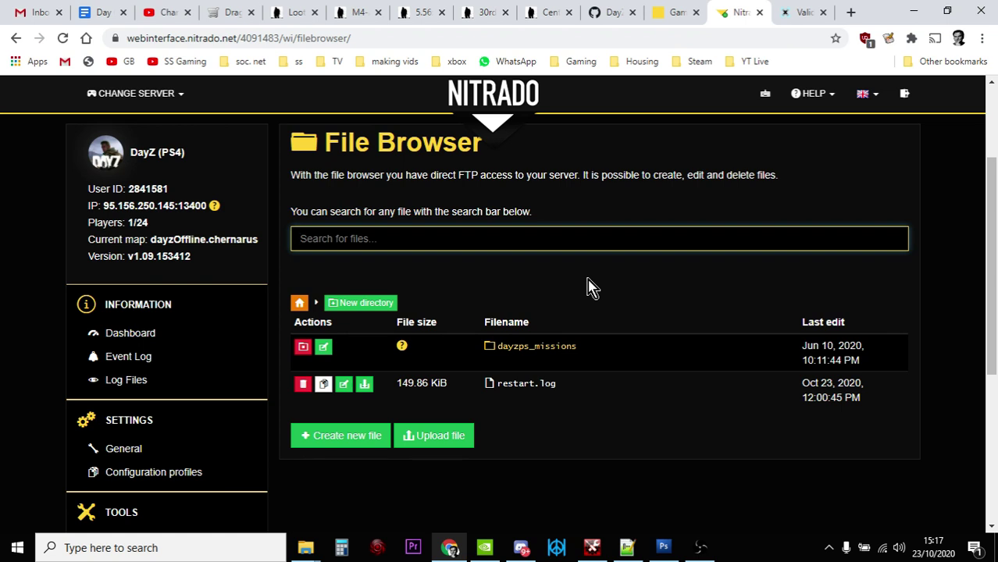
{"action": "left_click", "coordinate": [547, 346]}
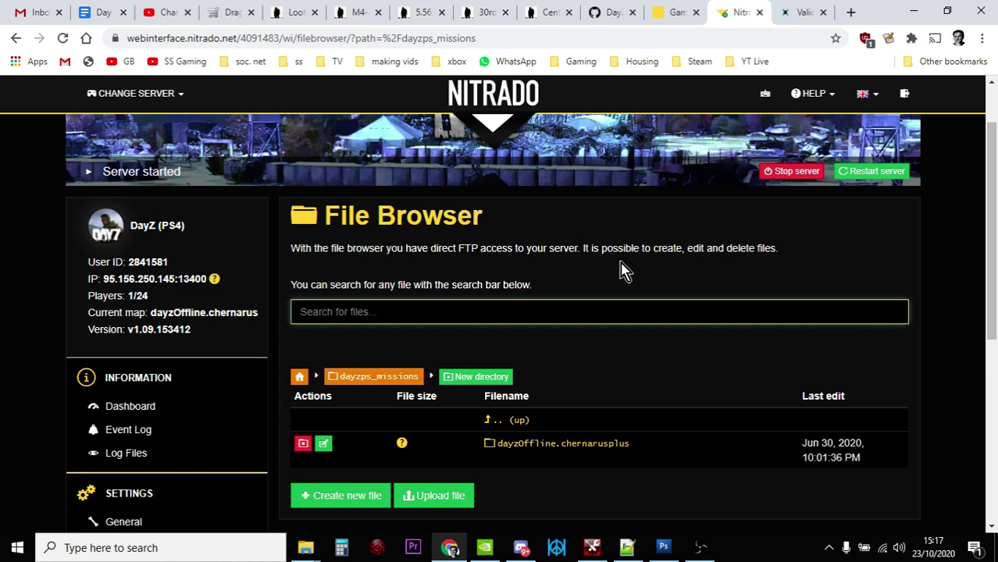
{"action": "scroll", "coordinate": [621, 274], "scroll_direction": "down", "scroll_amount": 1}
{"action": "left_click", "coordinate": [593, 373]}
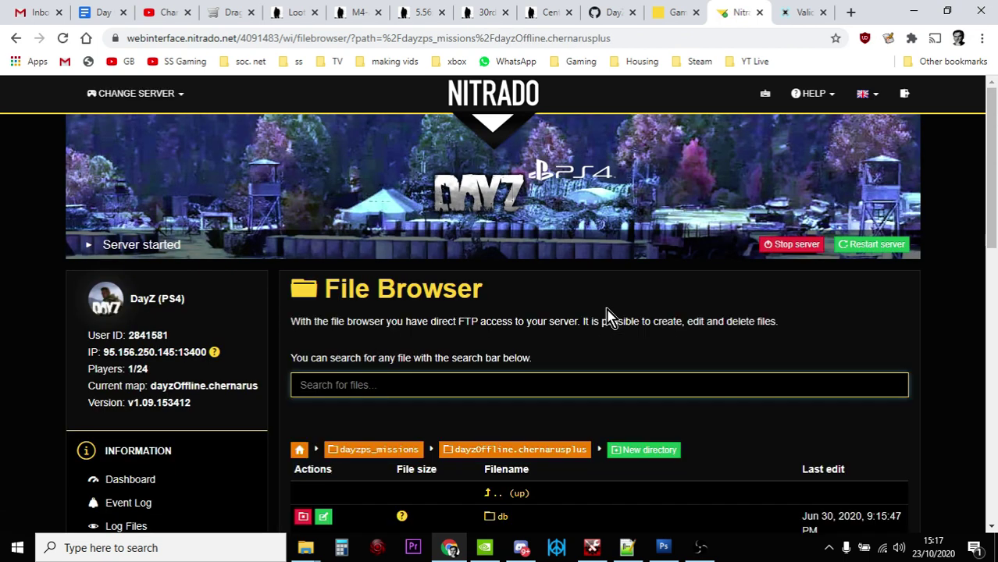
{"action": "scroll", "coordinate": [607, 317], "scroll_direction": "down", "scroll_amount": 4}
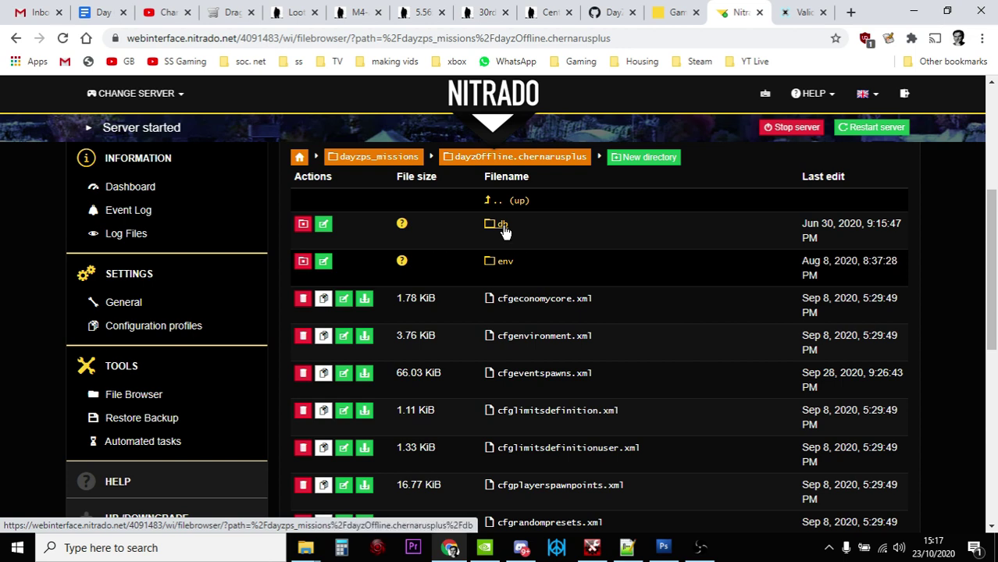
{"action": "left_click", "coordinate": [502, 225]}
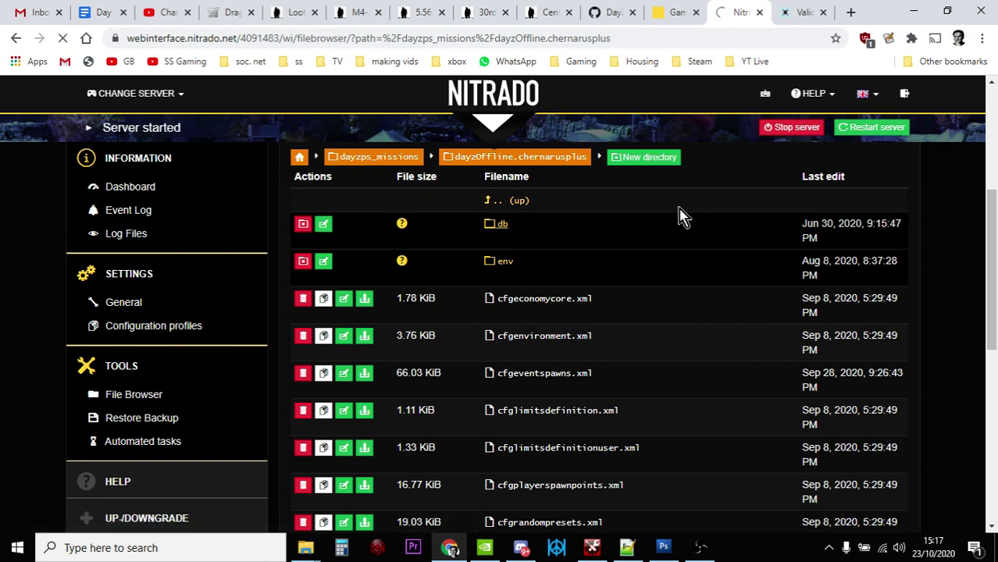
{"action": "scroll", "coordinate": [679, 215], "scroll_direction": "down", "scroll_amount": 1}
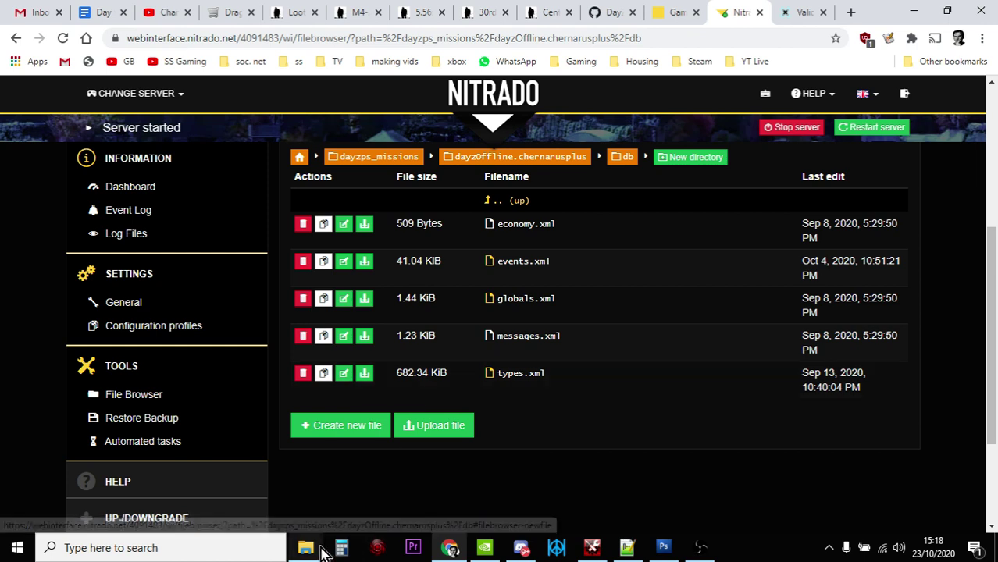
In the local 109 vanilla files folder, select types - Copy, then return to types.xml in Notepad++.
{"action": "mouse_move", "coordinate": [308, 549]}
{"action": "left_click", "coordinate": [247, 480]}
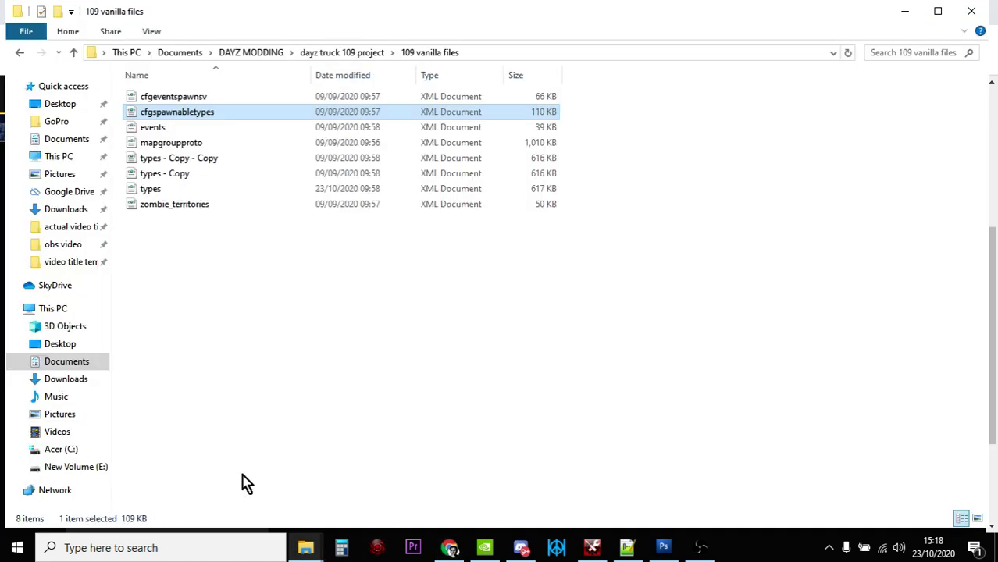
{"action": "left_click", "coordinate": [231, 229]}
{"action": "left_click", "coordinate": [174, 176]}
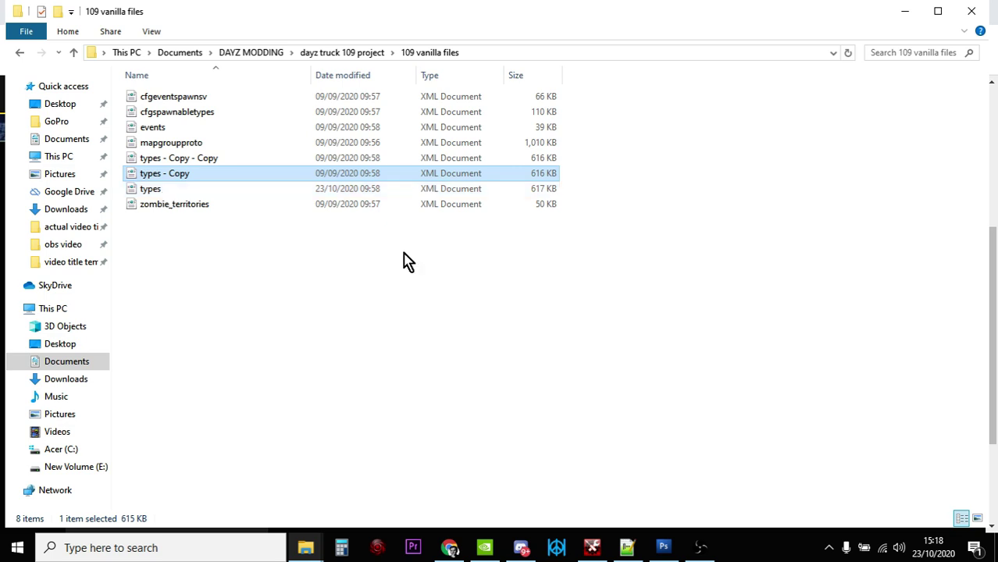
{"action": "left_click", "coordinate": [629, 546]}
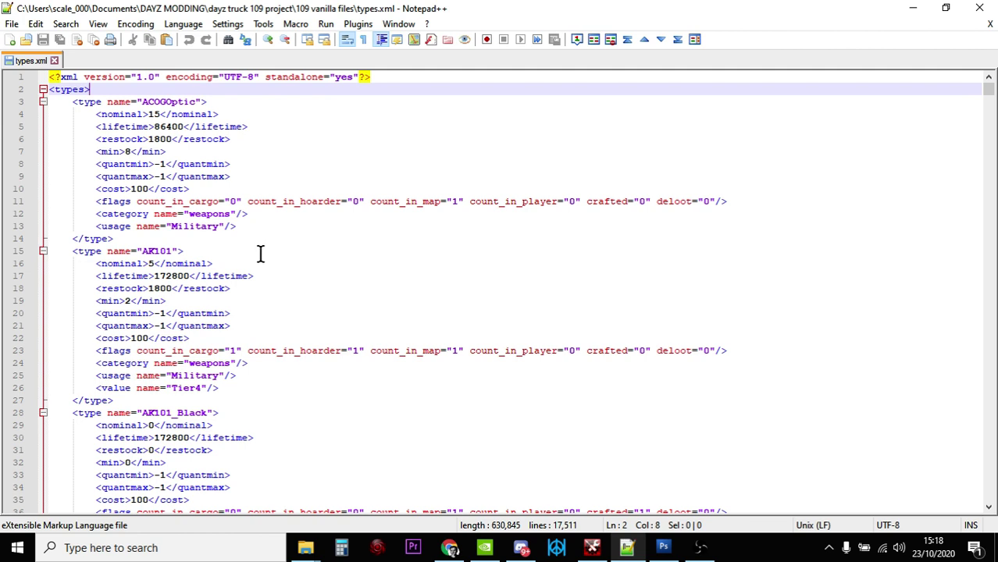
Search types.xml for 'm4' to find the M4A1 entry at line 8994 (nominal 10, min 7).
{"action": "left_click", "coordinate": [257, 228]}
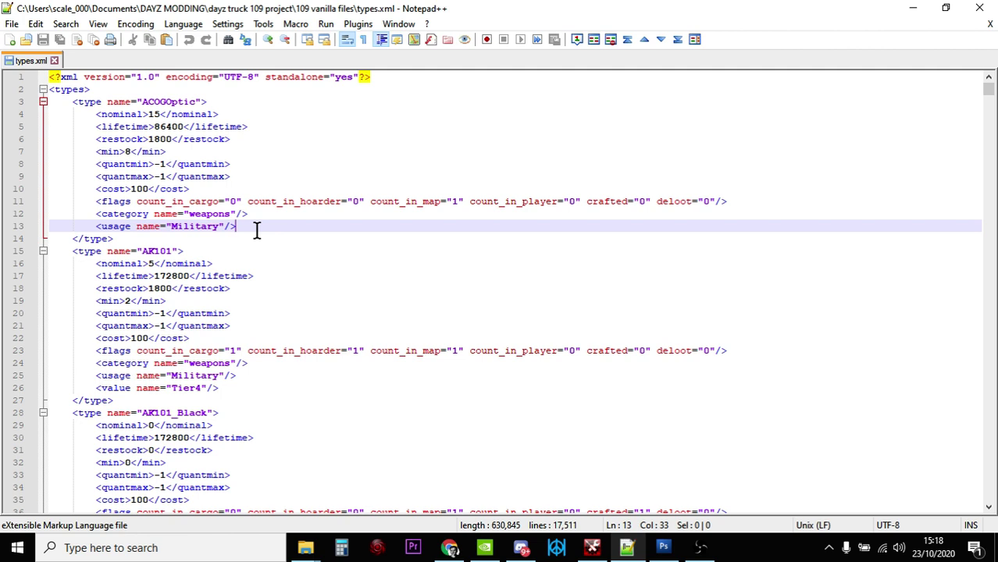
{"action": "key", "text": "ctrl+f"}
{"action": "key", "text": "Return"}
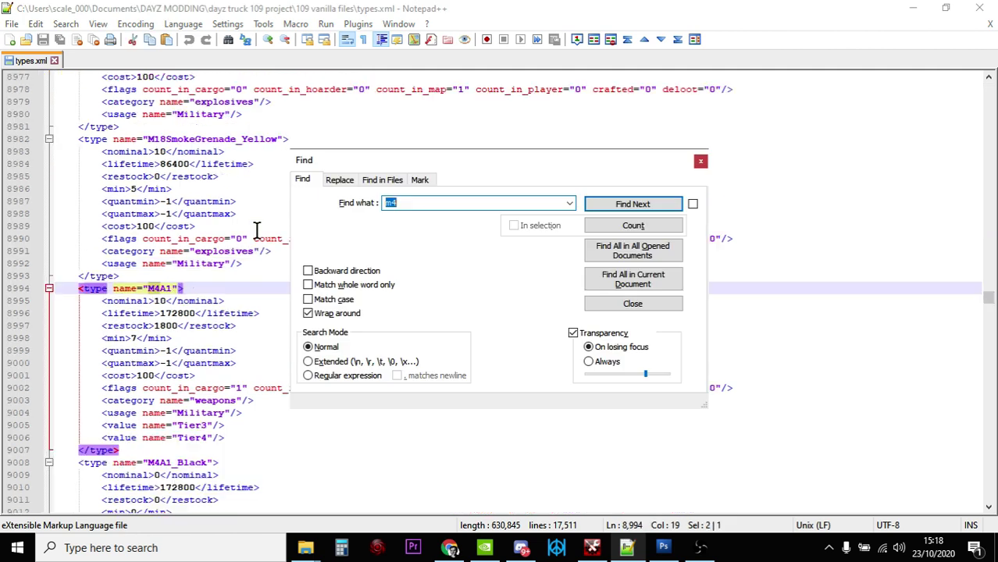
{"action": "left_click", "coordinate": [702, 163]}
{"action": "left_click", "coordinate": [383, 314]}
{"action": "scroll", "coordinate": [383, 316], "scroll_direction": "down", "scroll_amount": 2}
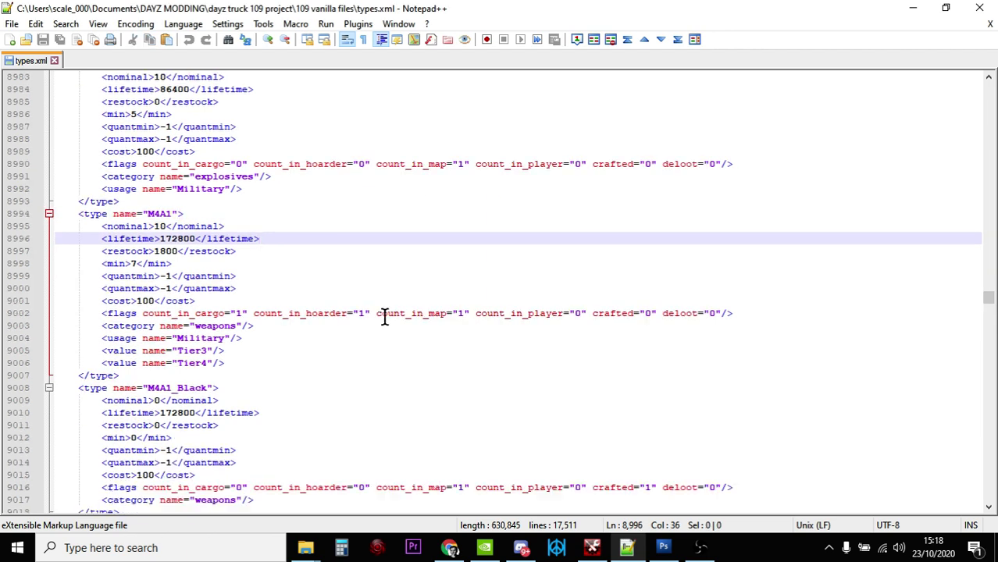
{"action": "left_click", "coordinate": [247, 361]}
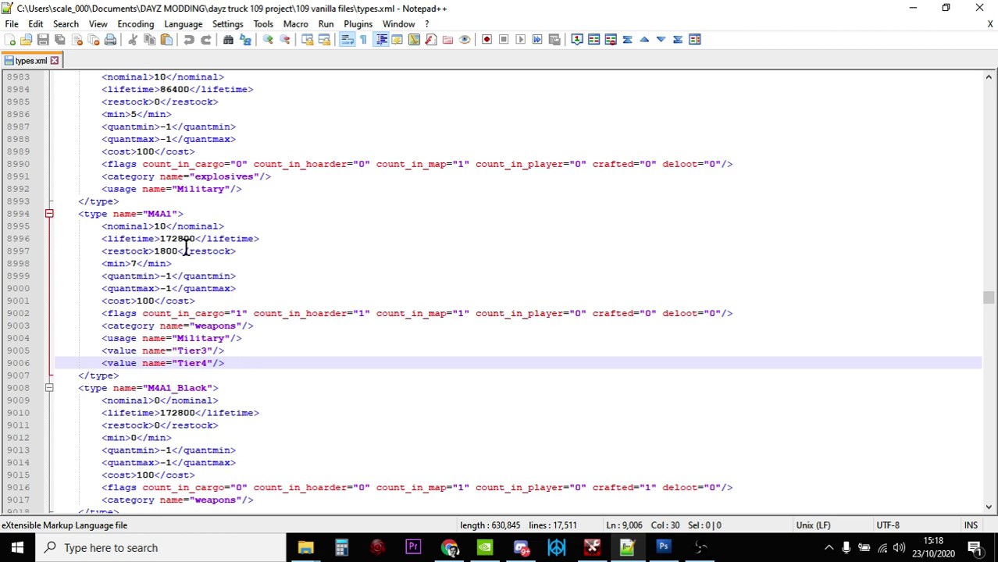
{"action": "left_click", "coordinate": [271, 229]}
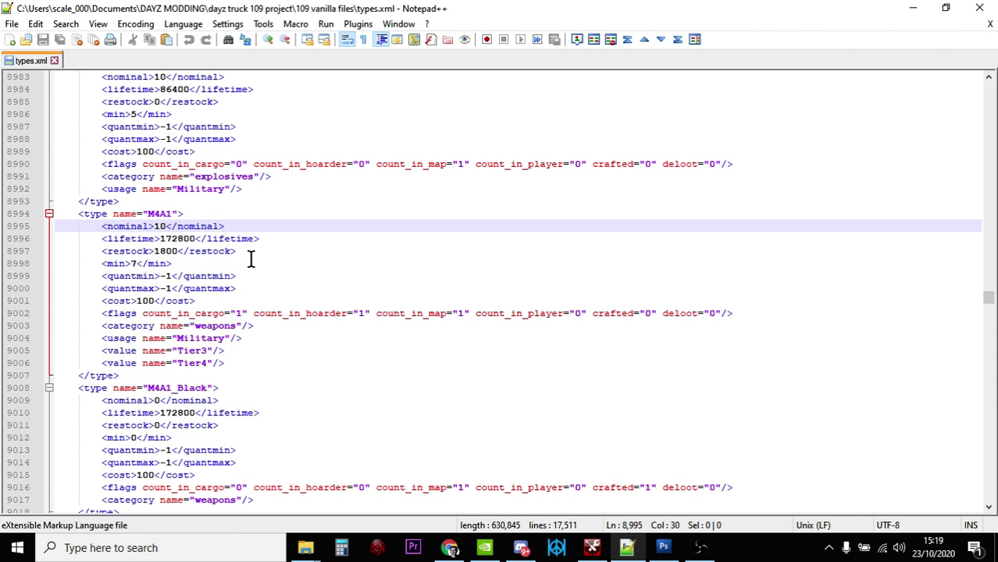
Change the M4A1 nominal from 10 to 30, min from 7 to 20, and restock from 1800 to 0.
{"action": "left_click", "coordinate": [165, 228]}
{"action": "key", "text": "BackSpace"}
{"action": "key", "text": "BackSpace"}
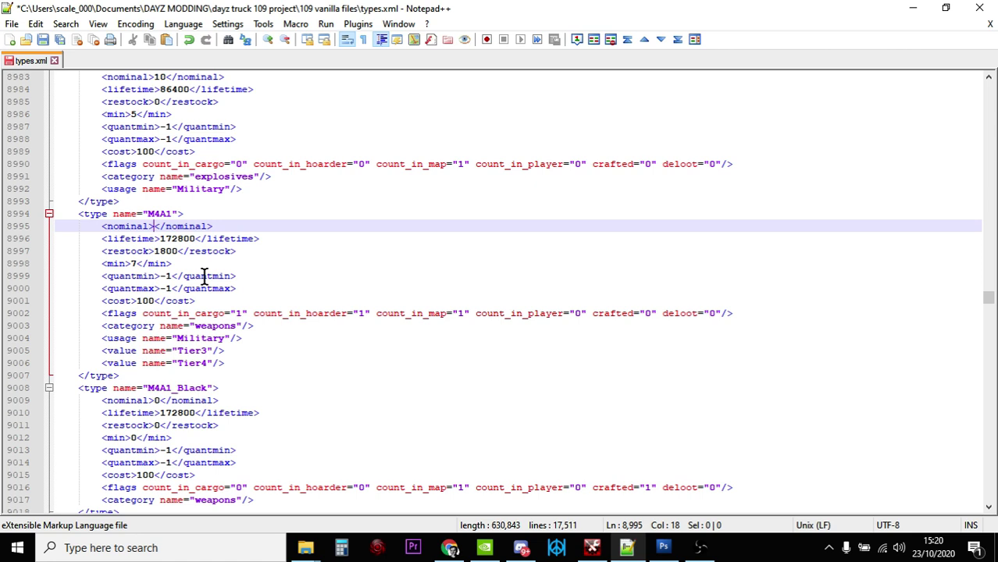
{"action": "type", "text": "30"}
{"action": "left_click", "coordinate": [135, 263]}
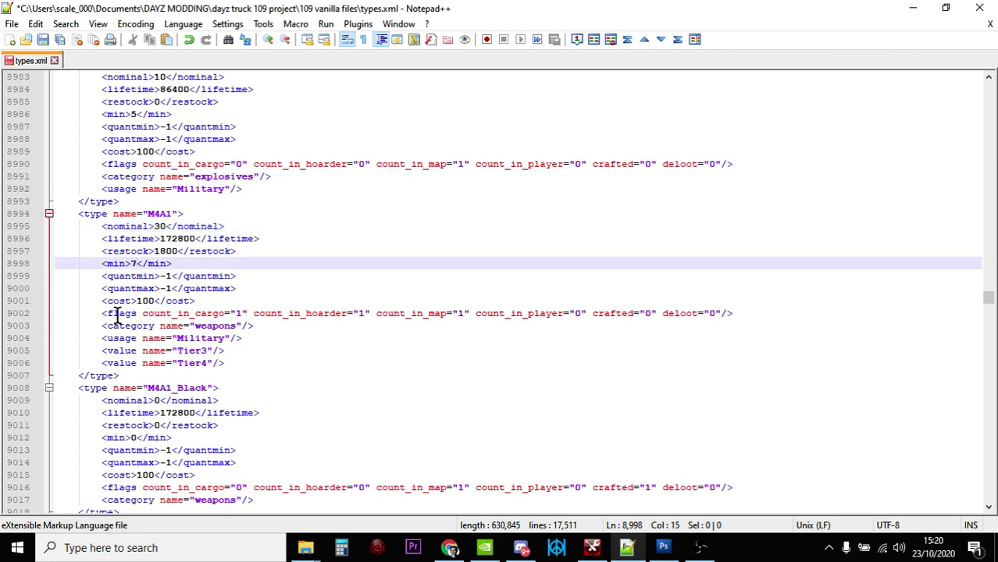
{"action": "key", "text": "BackSpace"}
{"action": "type", "text": "20"}
{"action": "left_click", "coordinate": [207, 250]}
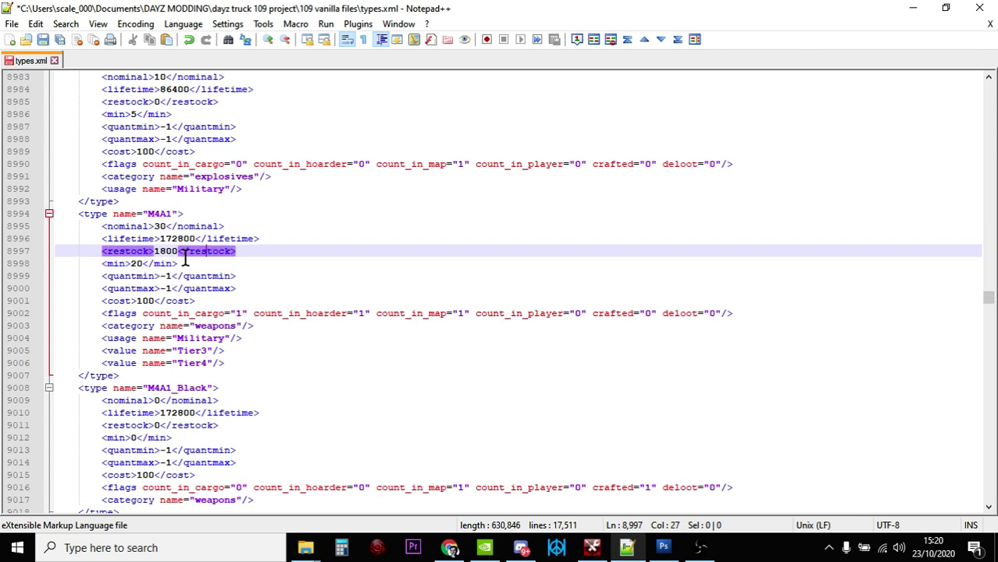
{"action": "left_click", "coordinate": [178, 251]}
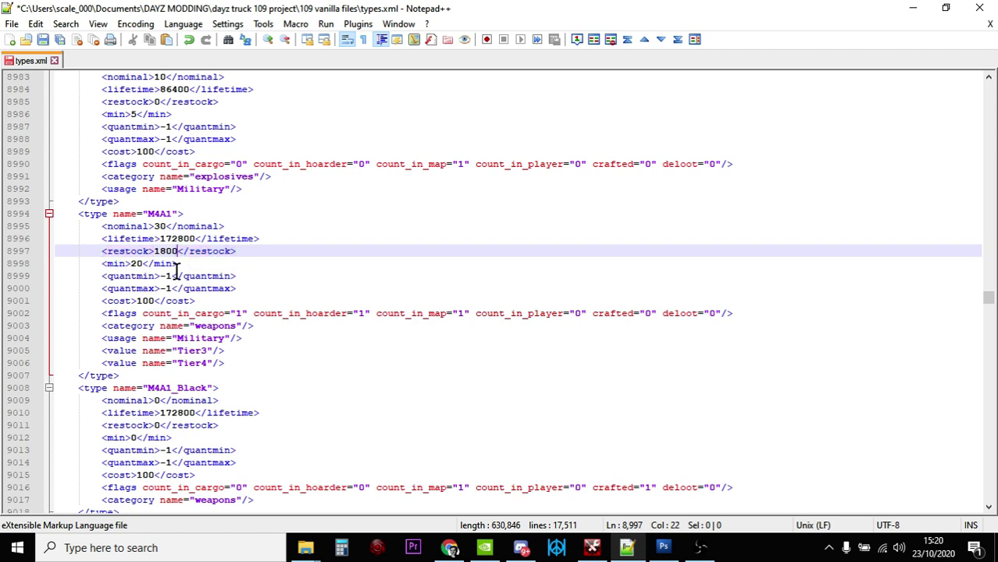
{"action": "key", "text": "BackSpace"}
{"action": "key", "text": "BackSpace"}
{"action": "key", "text": "BackSpace"}
{"action": "key", "text": "BackSpace"}
{"action": "type", "text": "0"}
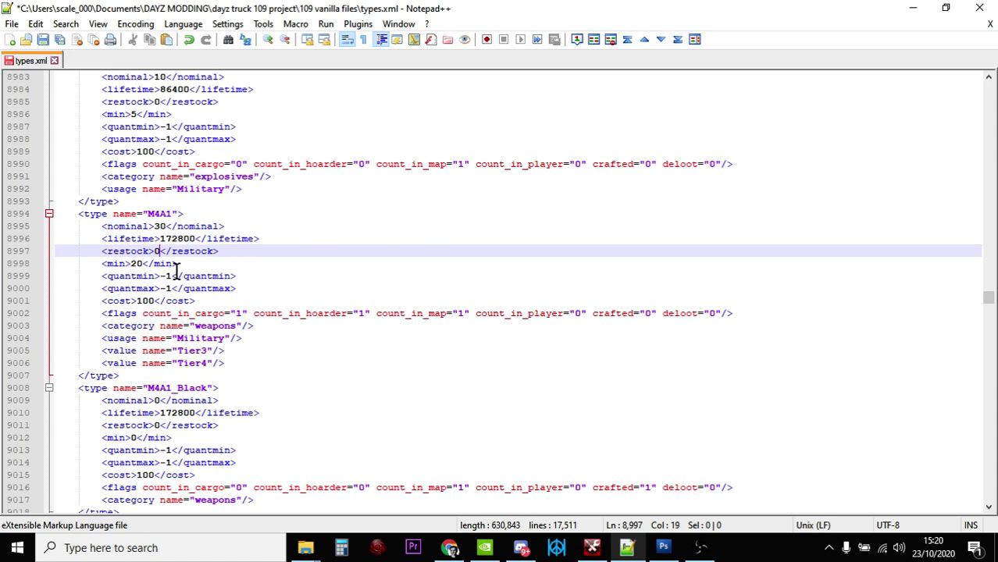
Set the M4A1 count_in_cargo and count_in_hoarder flags from 1 to 0.
{"action": "left_click", "coordinate": [257, 279]}
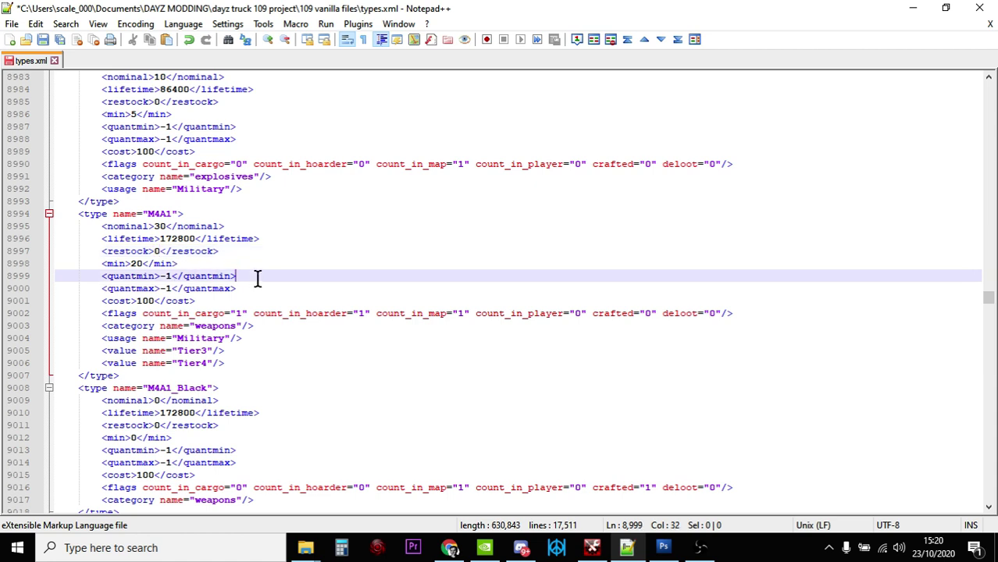
{"action": "left_click", "coordinate": [241, 314]}
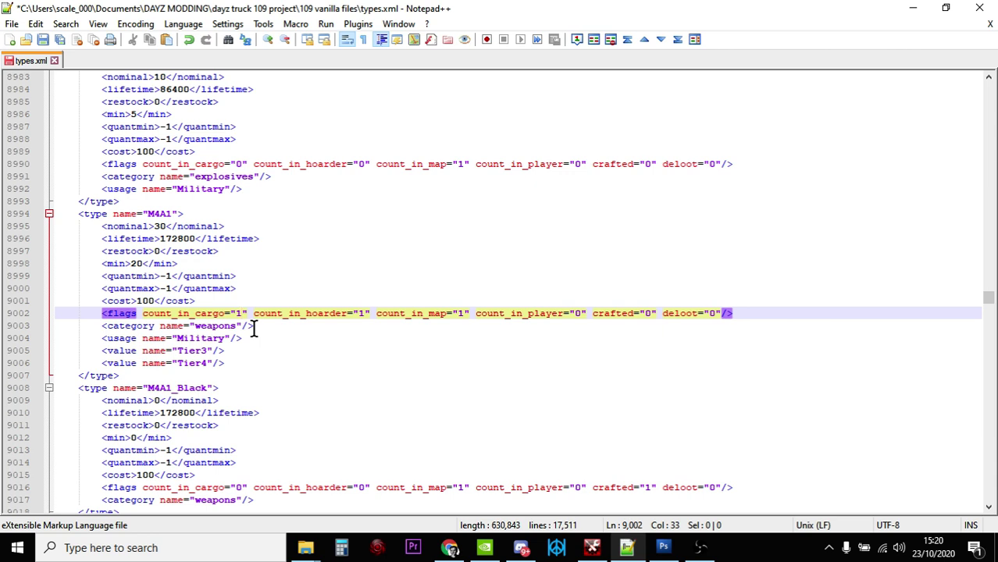
{"action": "key", "text": "BackSpace"}
{"action": "type", "text": "0"}
{"action": "left_click", "coordinate": [365, 313]}
{"action": "key", "text": "BackSpace"}
{"action": "type", "text": "0"}
{"action": "left_click", "coordinate": [335, 276]}
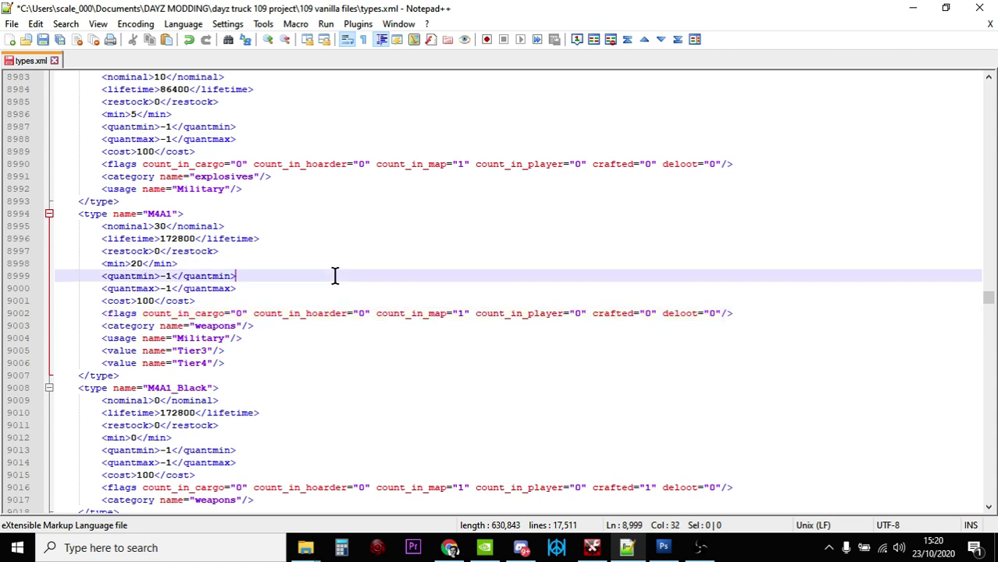
Copy the M4A1 entry's Tier4 value line.
{"action": "left_click", "coordinate": [237, 338]}
{"action": "left_click", "coordinate": [225, 362]}
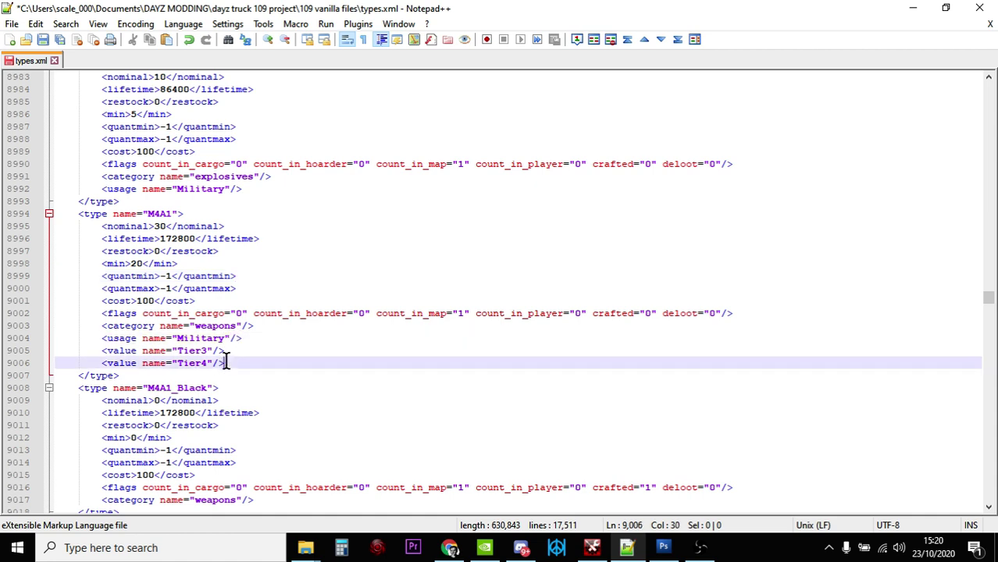
{"action": "scroll", "coordinate": [225, 362], "scroll_direction": "down", "scroll_amount": 1}
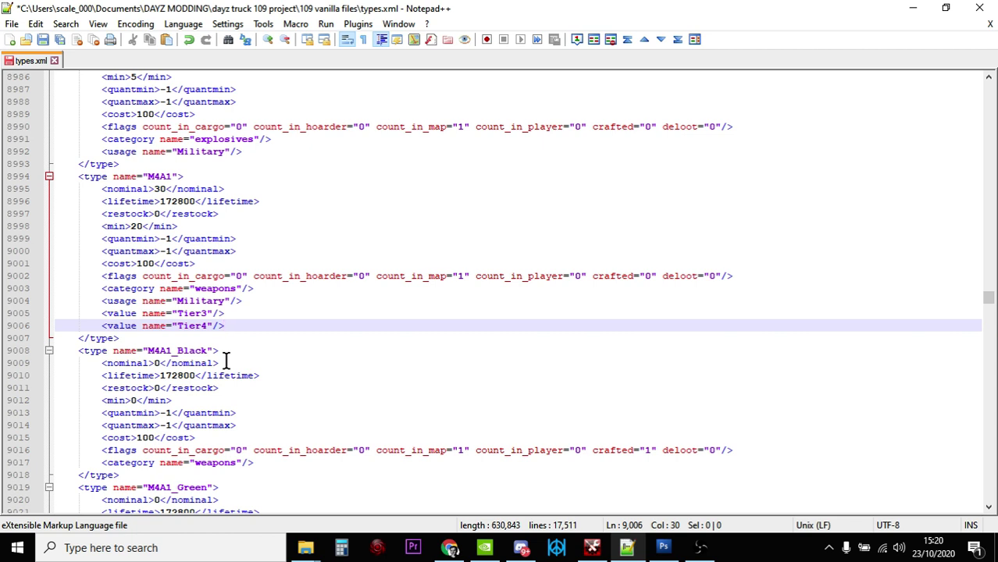
{"action": "left_click", "coordinate": [234, 338]}
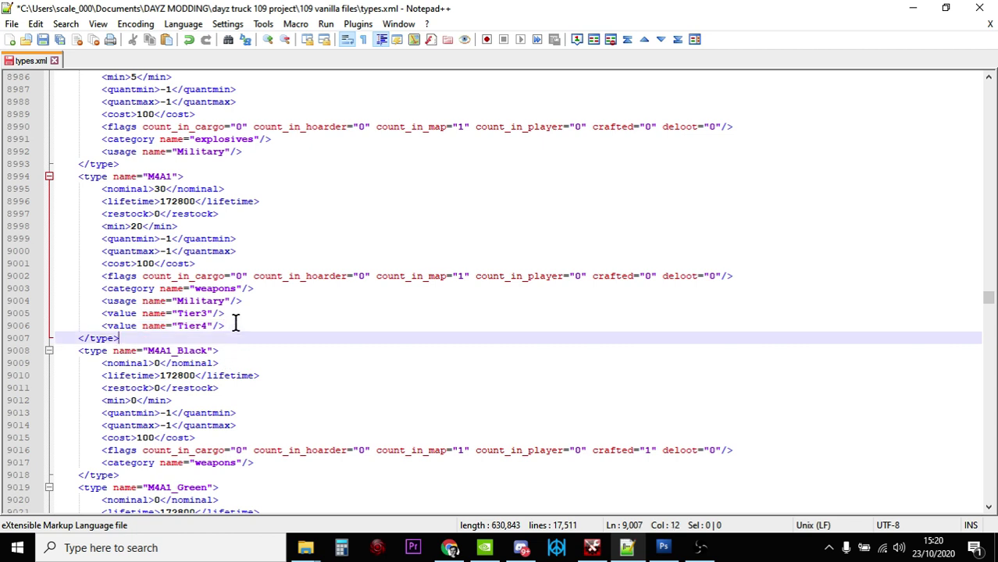
{"action": "left_click", "coordinate": [226, 326]}
{"action": "left_click_drag", "start_coordinate": [227, 325], "coordinate": [96, 326]}
{"action": "key", "text": "ctrl+c"}
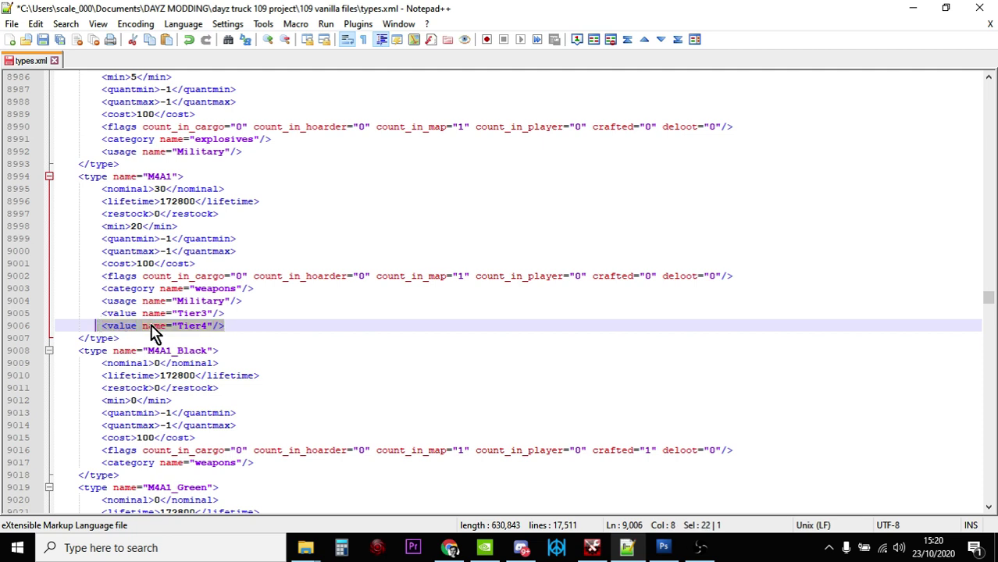
{"action": "right_click", "coordinate": [150, 325]}
{"action": "left_click", "coordinate": [187, 43]}
Paste it as a new line below the Military usage line and change Tier4 to Tier2.
{"action": "left_click", "coordinate": [266, 303]}
{"action": "key", "text": "Return"}
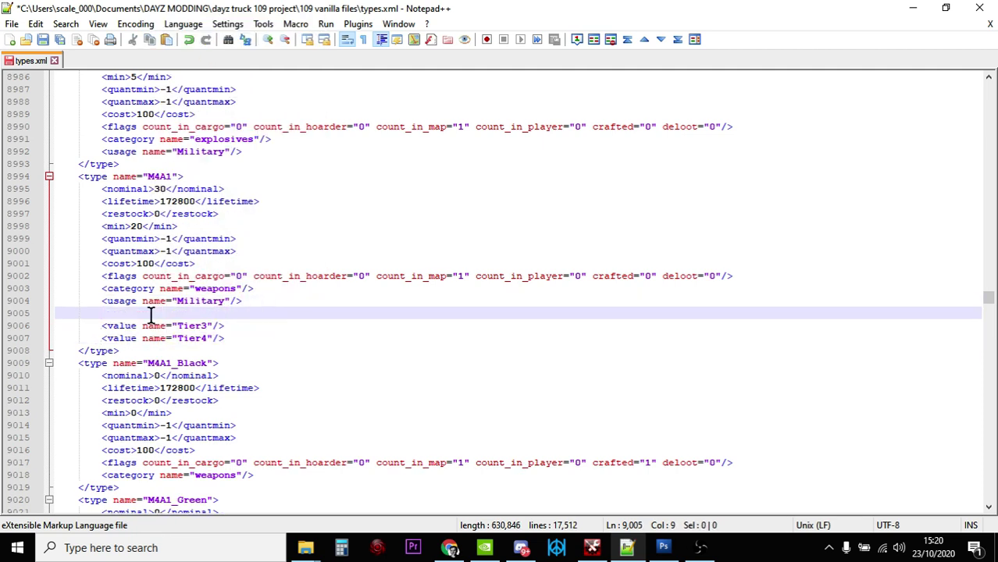
{"action": "right_click", "coordinate": [148, 312]}
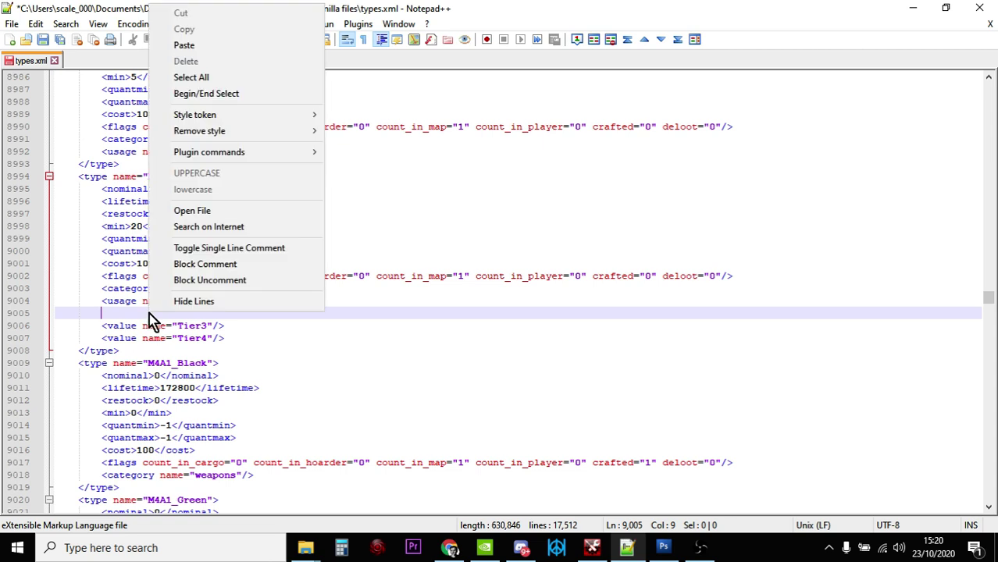
{"action": "left_click", "coordinate": [219, 44]}
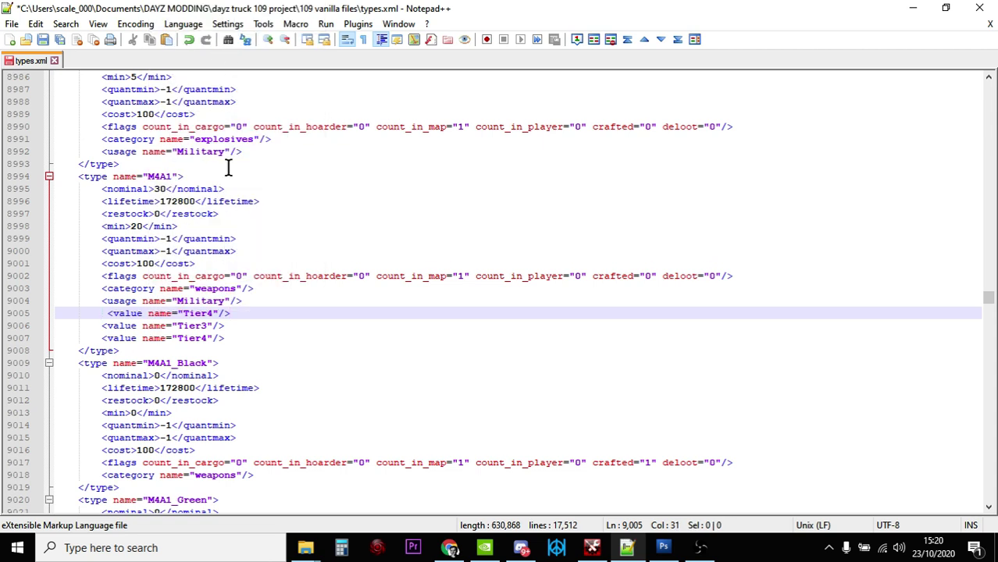
{"action": "left_click", "coordinate": [213, 314]}
{"action": "key", "text": "BackSpace"}
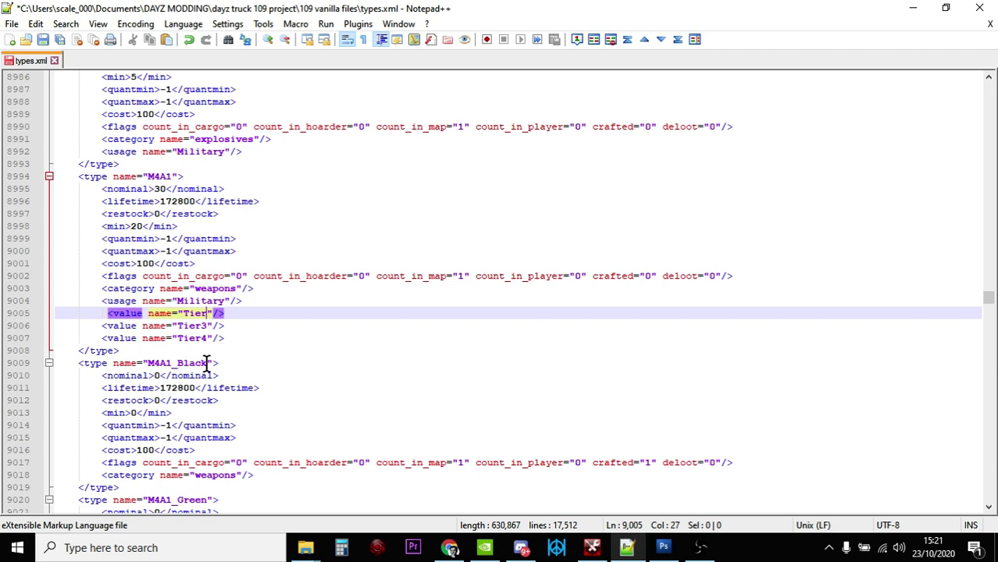
{"action": "type", "text": "2"}
{"action": "left_click", "coordinate": [236, 336]}
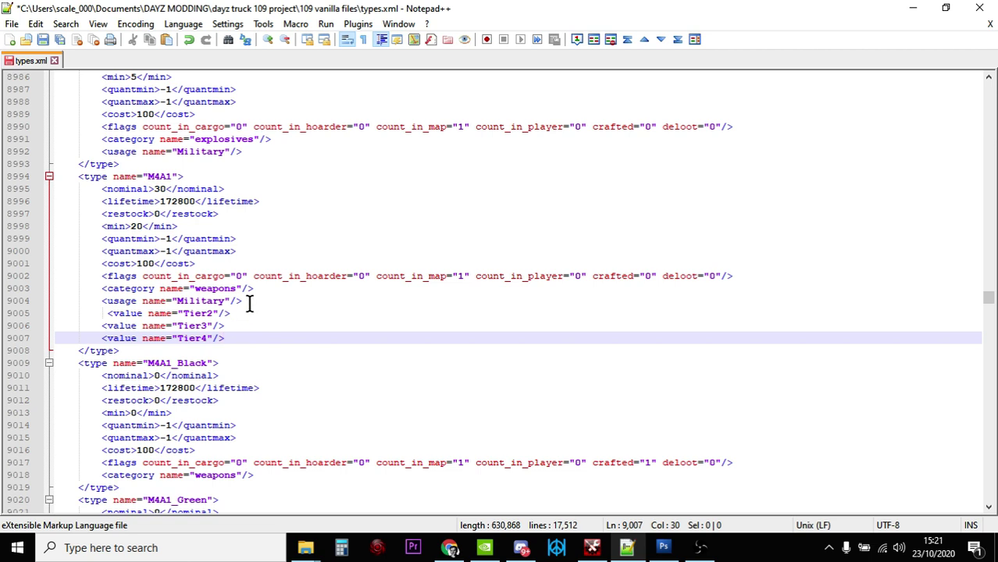
{"action": "left_click", "coordinate": [250, 301]}
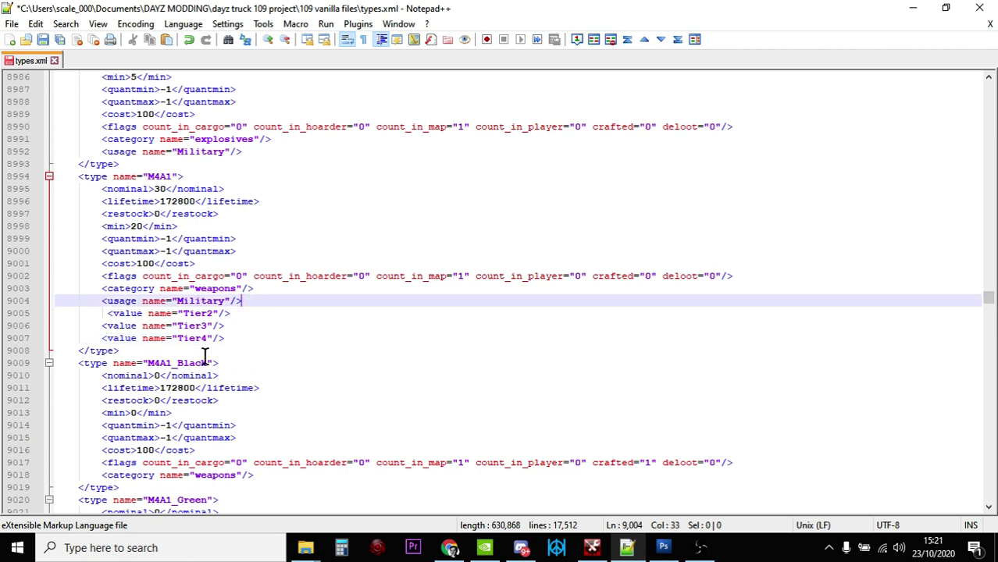
{"action": "left_click", "coordinate": [252, 313]}
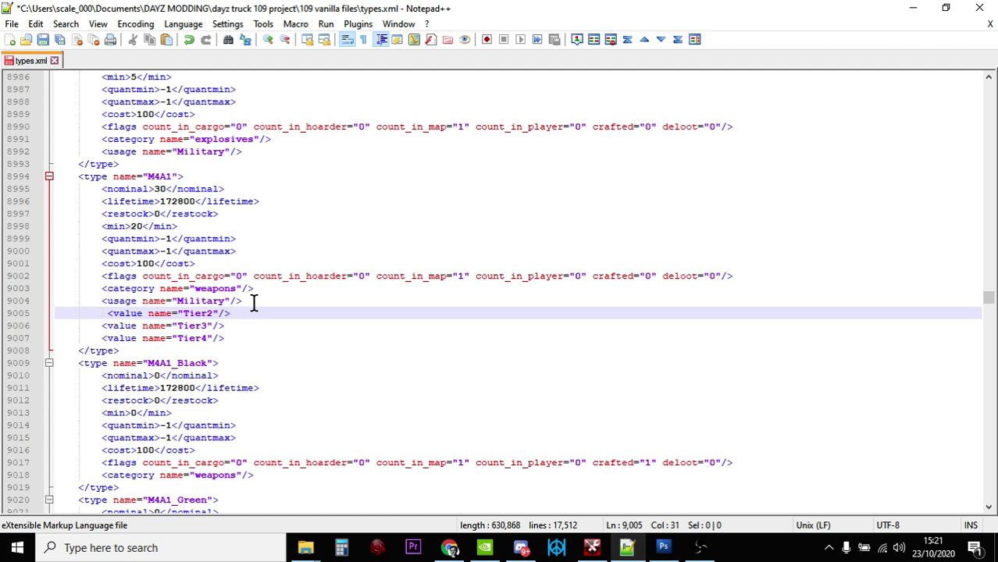
{"action": "left_click", "coordinate": [253, 301]}
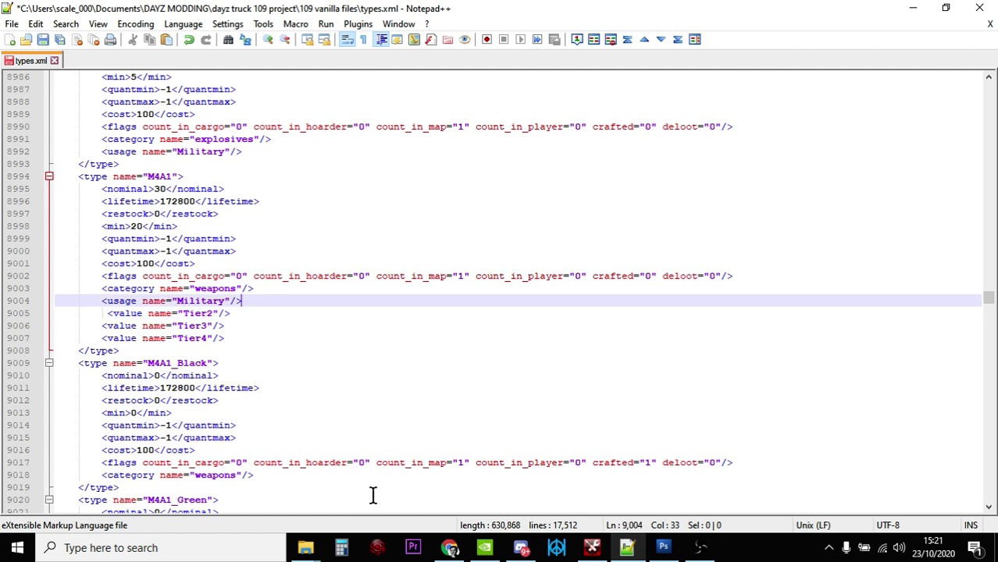
Consult the Category and Location tag tables on the Central Loot Economy wiki page, then return to M4-A1.
{"action": "left_click", "coordinate": [449, 551]}
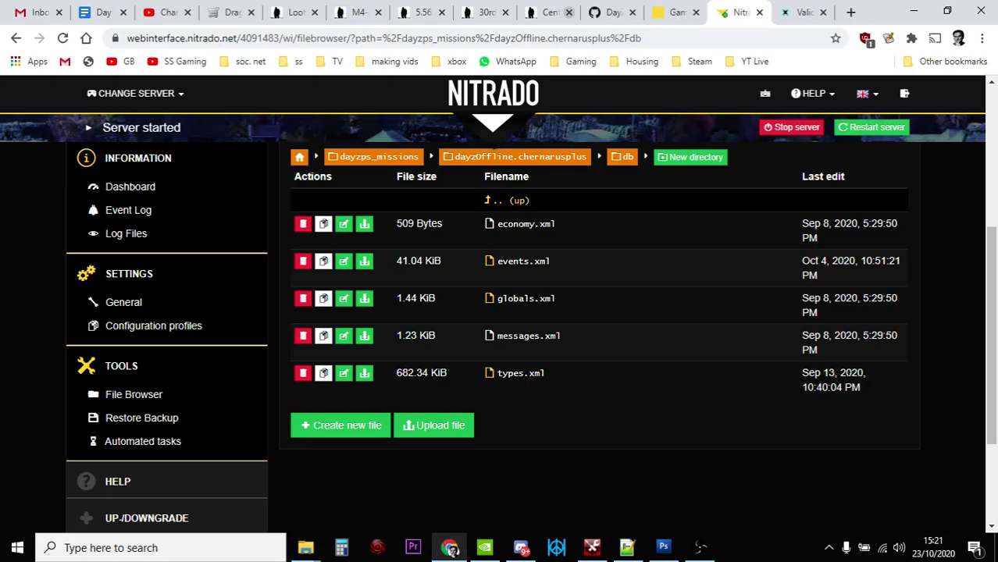
{"action": "left_click", "coordinate": [548, 16]}
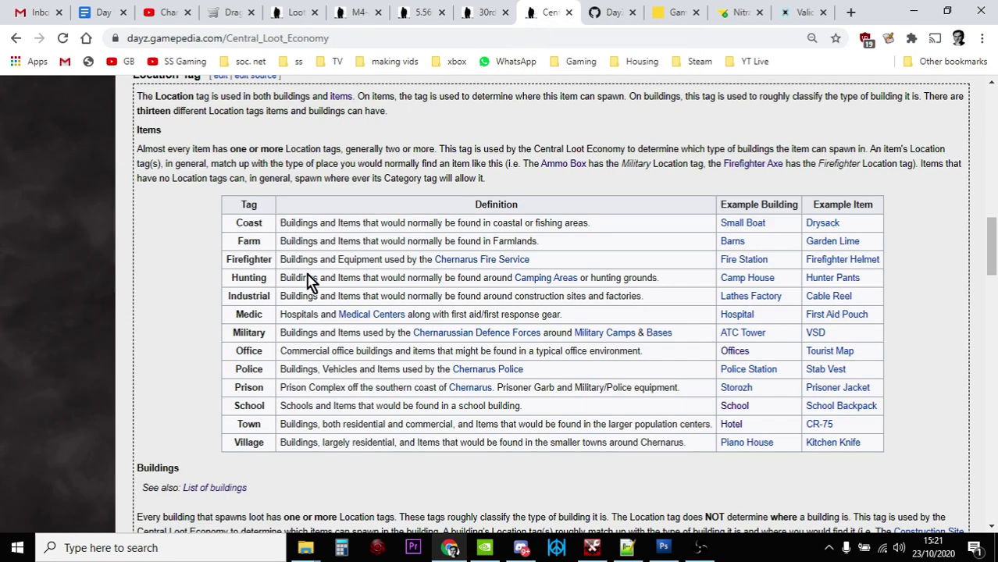
{"action": "scroll", "coordinate": [395, 269], "scroll_direction": "up", "scroll_amount": 5}
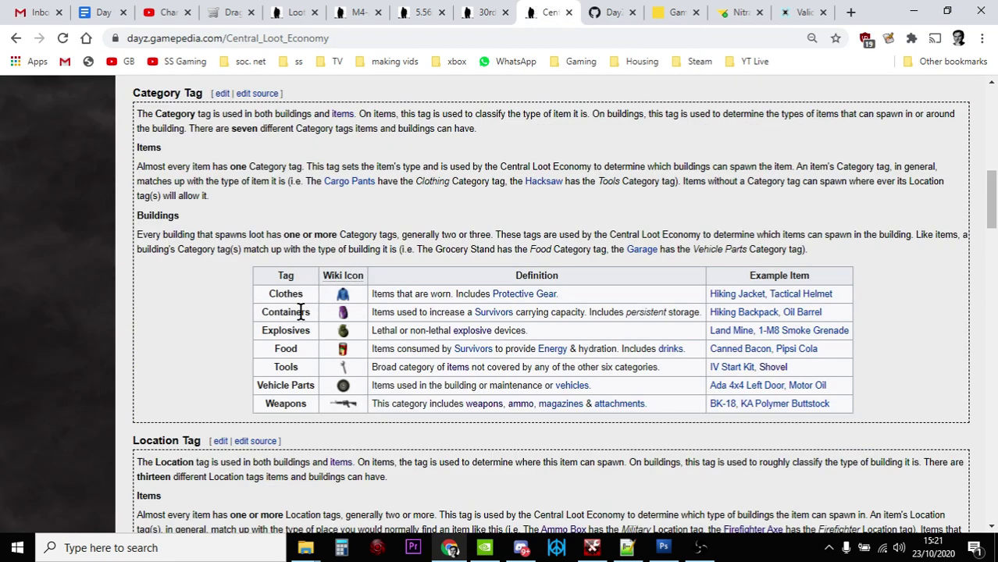
{"action": "scroll", "coordinate": [299, 400], "scroll_direction": "down", "scroll_amount": 1}
{"action": "scroll", "coordinate": [299, 404], "scroll_direction": "down", "scroll_amount": 4}
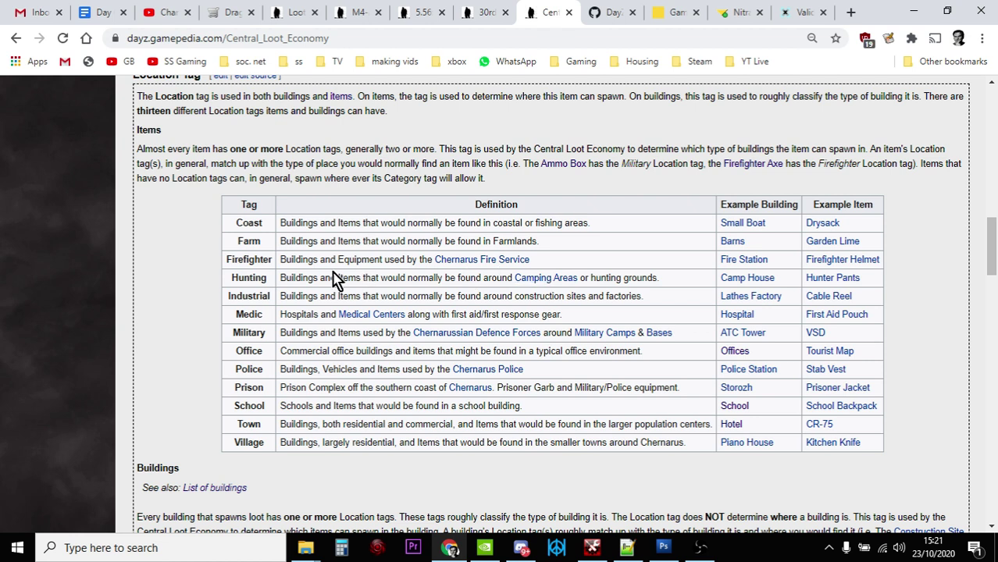
{"action": "left_click", "coordinate": [362, 14]}
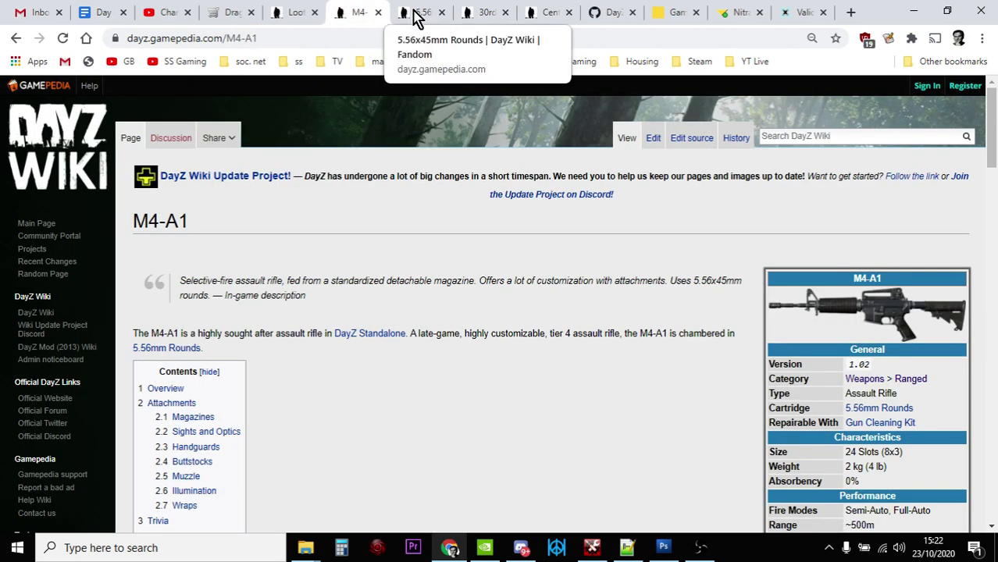
Review the edited M4A1 entry in types.xml with its new Tier2 line.
{"action": "left_click", "coordinate": [627, 548]}
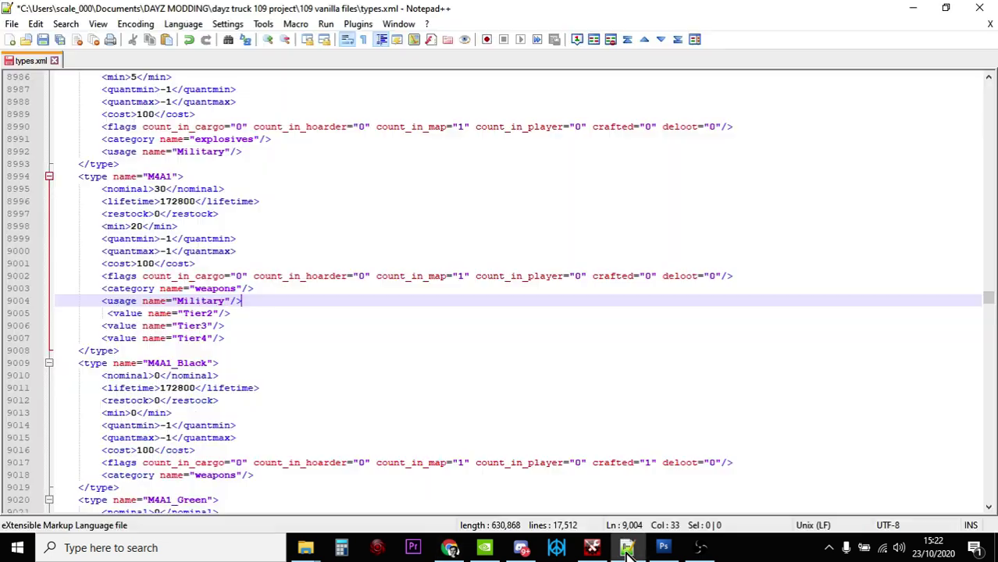
{"action": "left_click", "coordinate": [231, 313]}
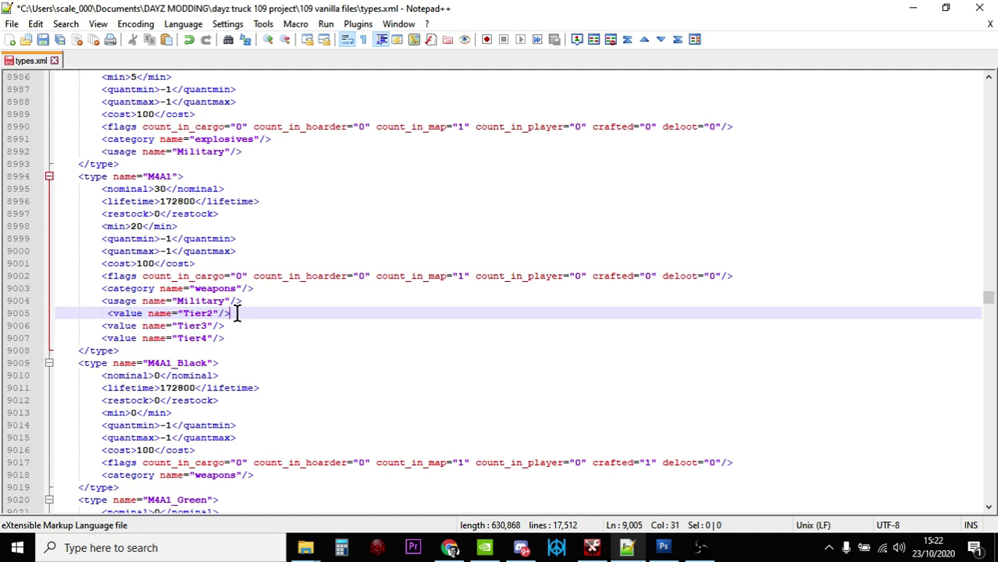
{"action": "scroll", "coordinate": [238, 316], "scroll_direction": "down", "scroll_amount": 3}
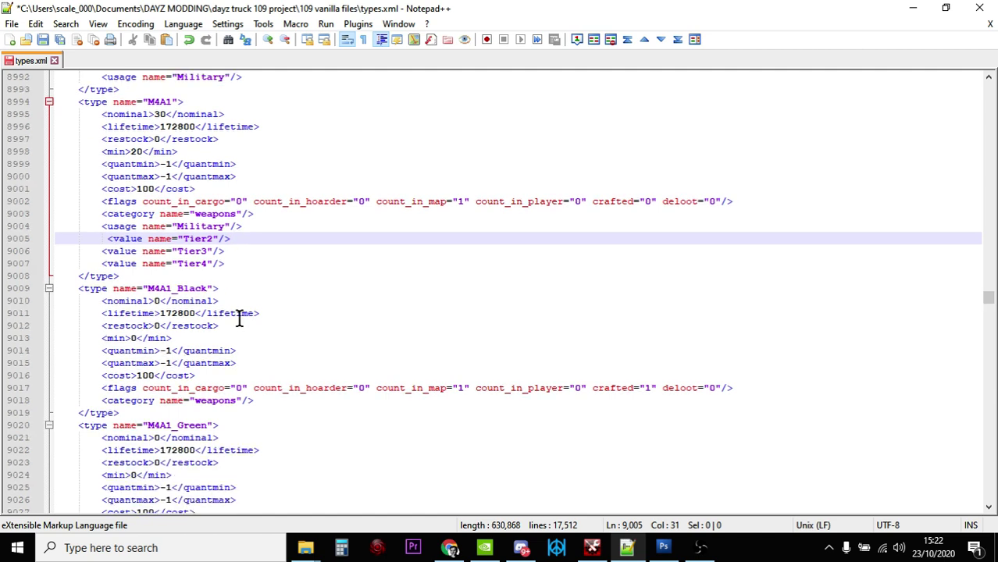
{"action": "scroll", "coordinate": [231, 325], "scroll_direction": "down", "scroll_amount": 2}
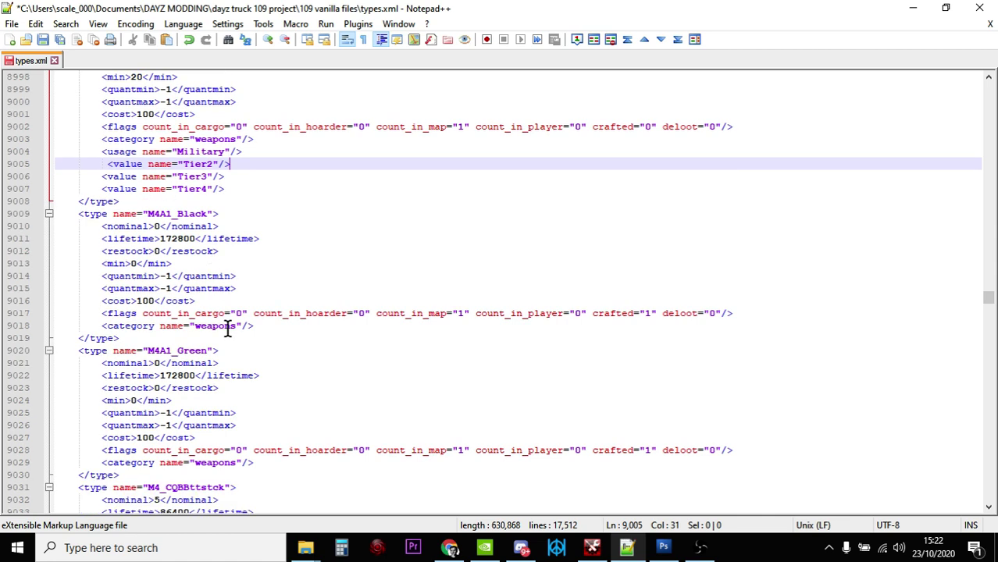
{"action": "scroll", "coordinate": [227, 328], "scroll_direction": "up", "scroll_amount": 4}
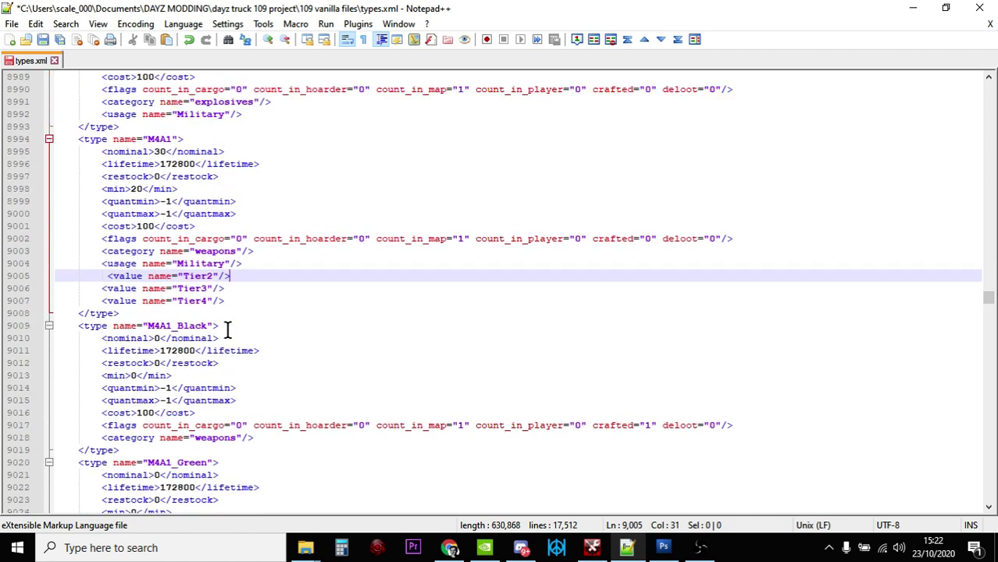
{"action": "left_click", "coordinate": [212, 312]}
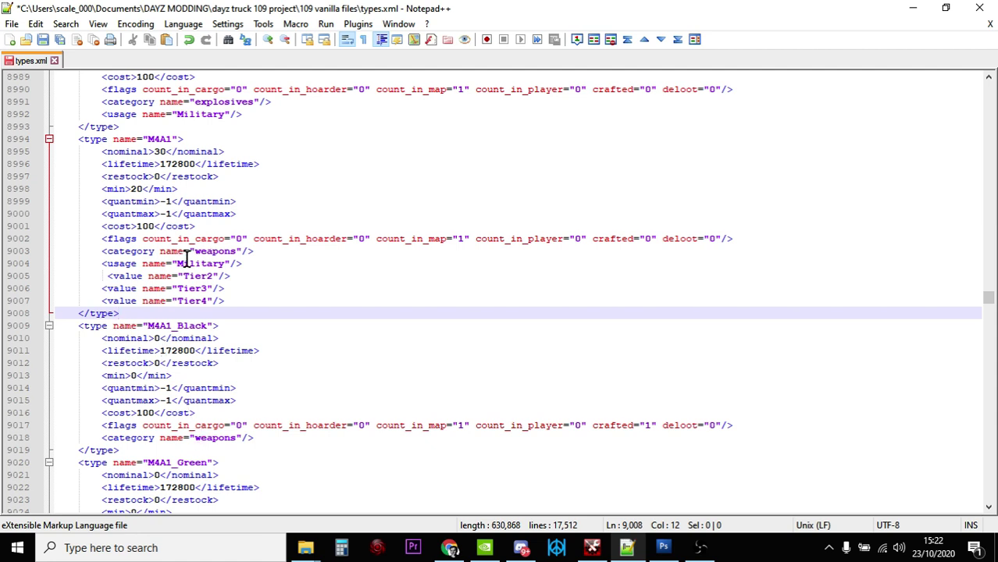
{"action": "left_click", "coordinate": [275, 302]}
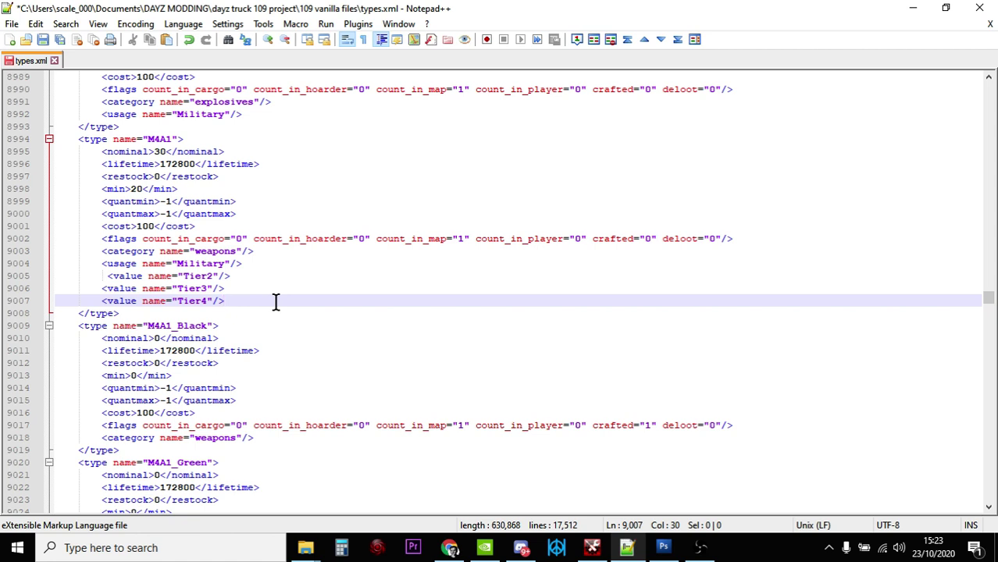
{"action": "scroll", "coordinate": [276, 302], "scroll_direction": "up", "scroll_amount": 1}
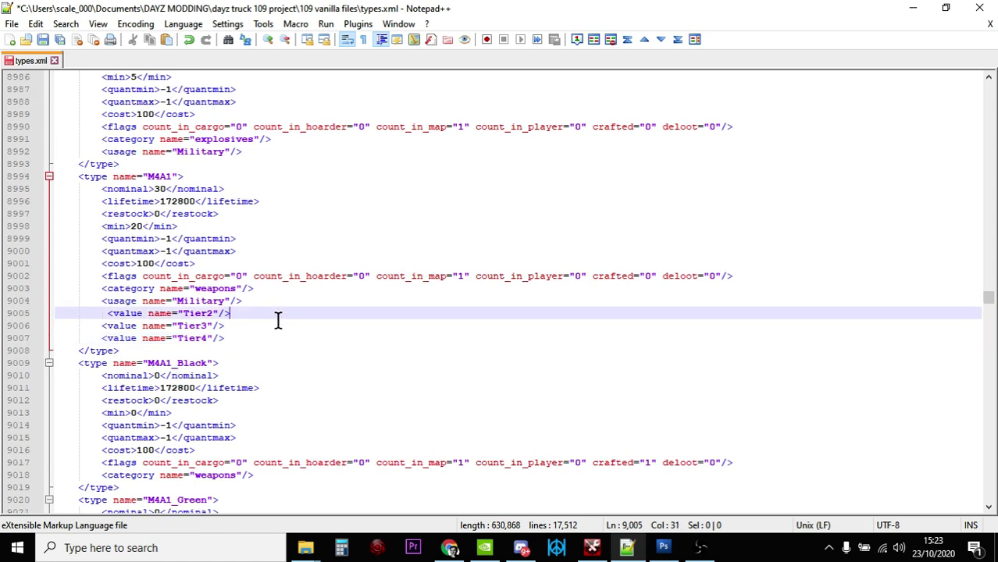
Open cfgspawnabletypes from the 109 vanilla files folder with Edit with Notepad++.
{"action": "mouse_move", "coordinate": [305, 548]}
{"action": "left_click", "coordinate": [228, 500]}
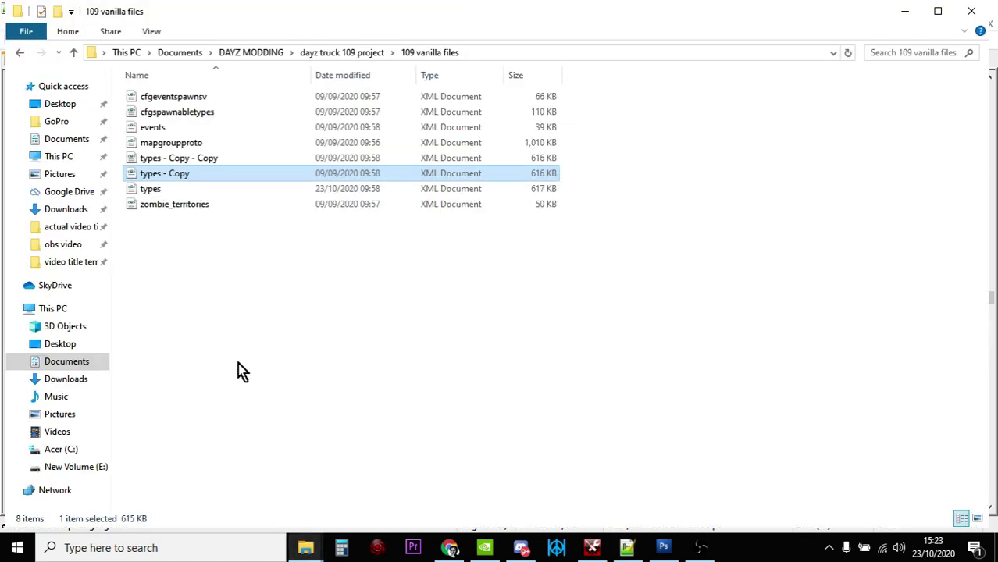
{"action": "left_click", "coordinate": [206, 113]}
{"action": "right_click", "coordinate": [205, 117]}
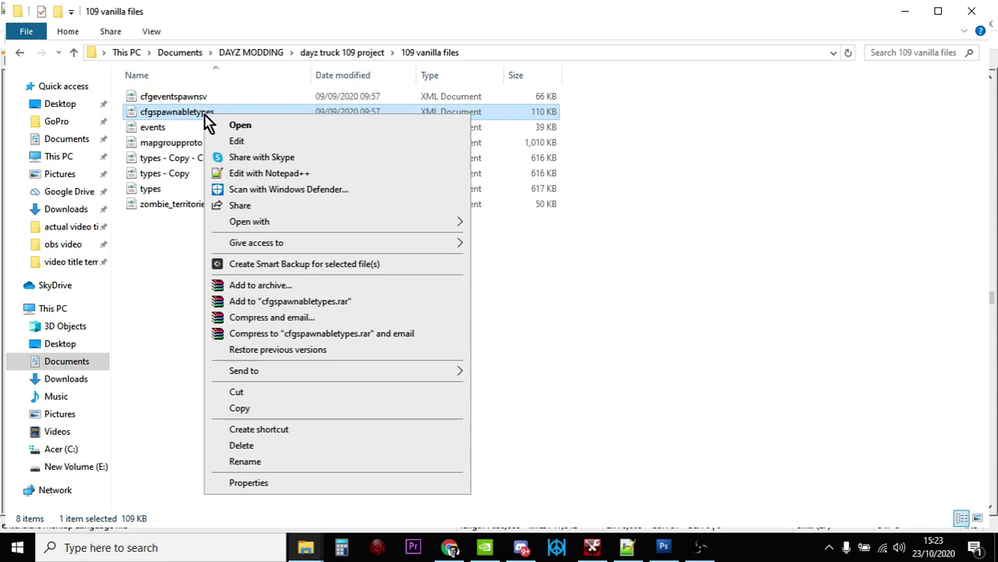
{"action": "left_click", "coordinate": [256, 175]}
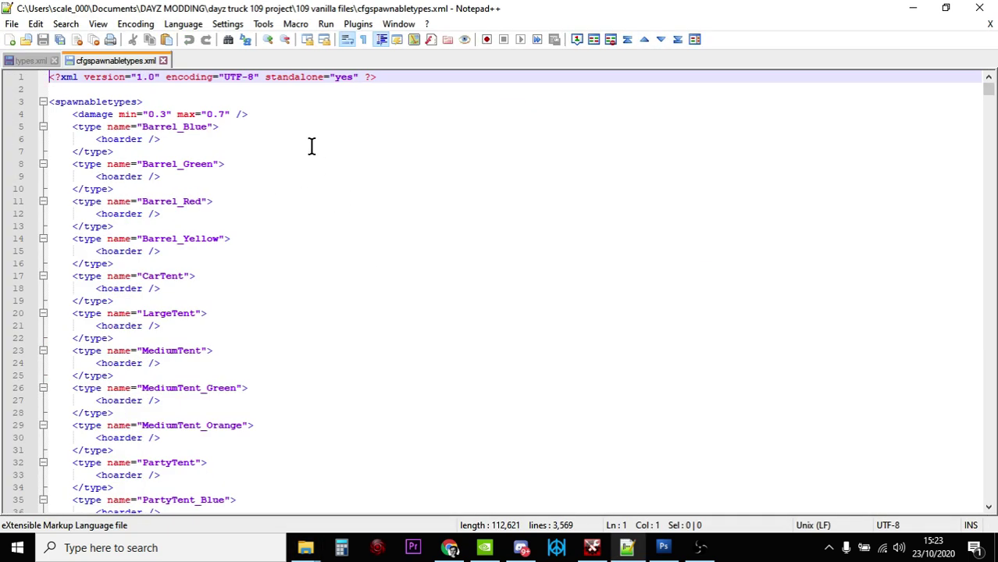
Search cfgspawnabletypes.xml for 'm4' until the M4A1 entry at line 2014 appears, then close Find.
{"action": "left_click", "coordinate": [316, 123]}
{"action": "key", "text": "ctrl+f"}
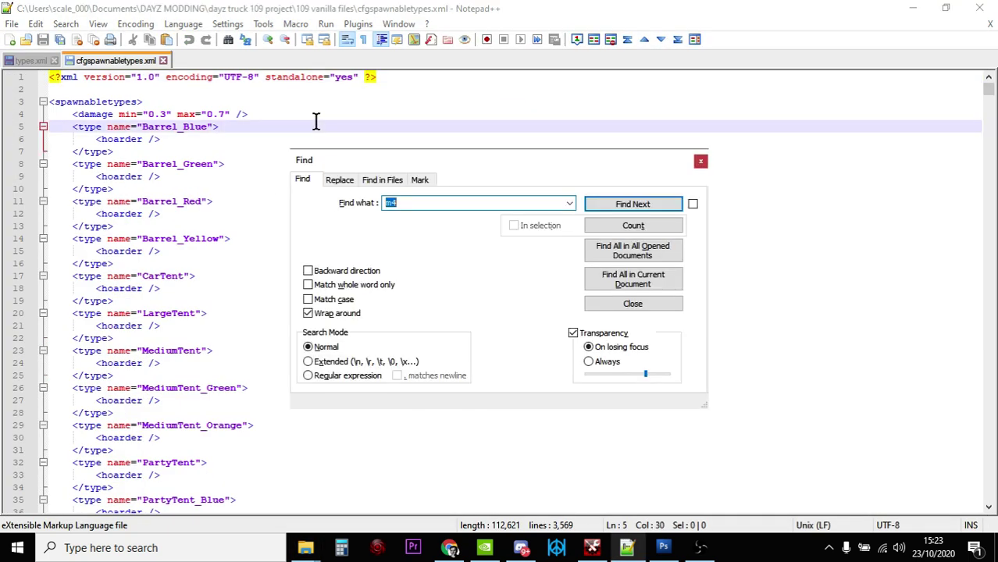
{"action": "key", "text": "Return"}
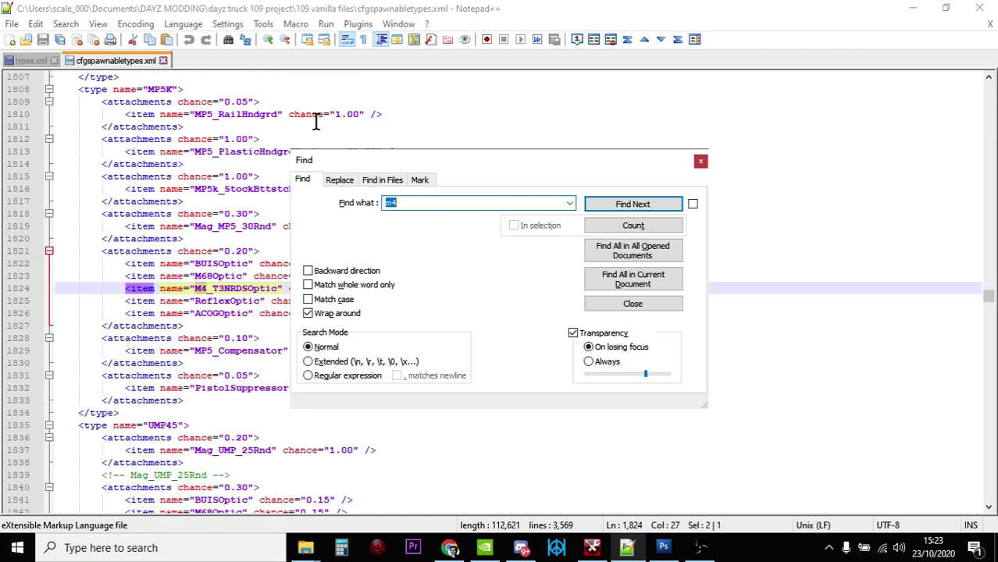
{"action": "left_click", "coordinate": [658, 214]}
{"action": "left_click", "coordinate": [658, 213]}
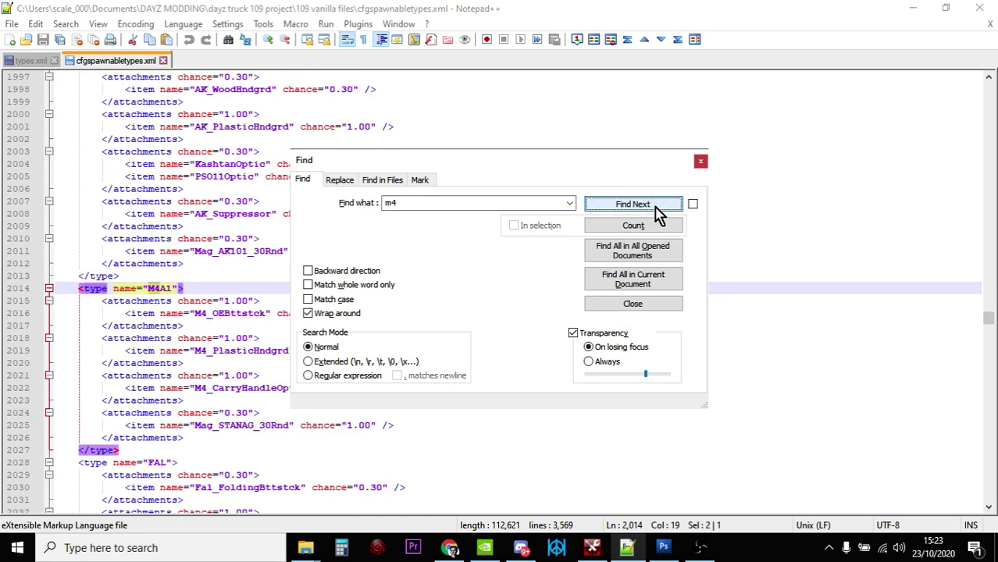
{"action": "left_click", "coordinate": [700, 161]}
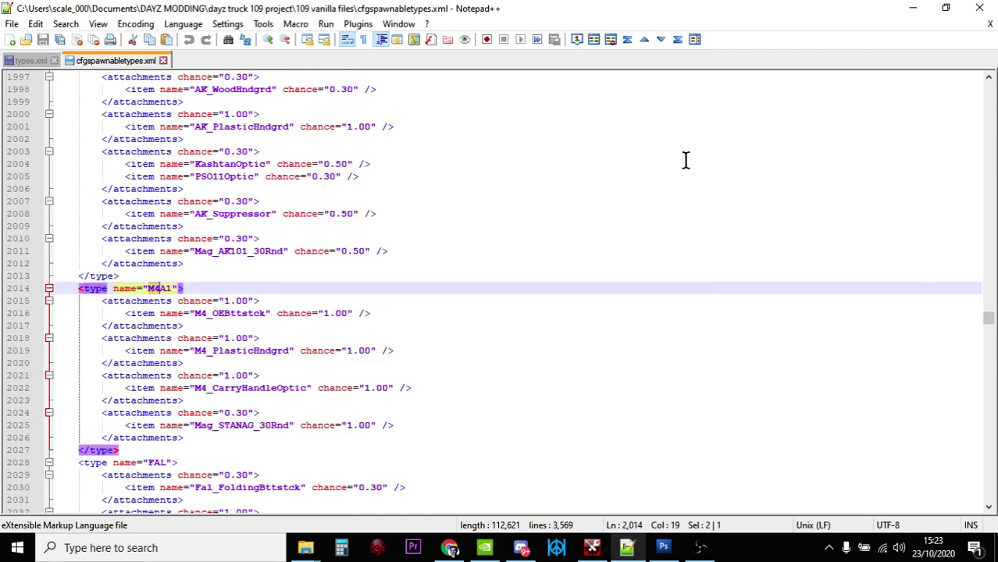
Check the M4-A1 and 5.56x45mm Rounds DayZ Wiki pages, then return to types.xml.
{"action": "left_click", "coordinate": [32, 60]}
{"action": "left_click", "coordinate": [449, 551]}
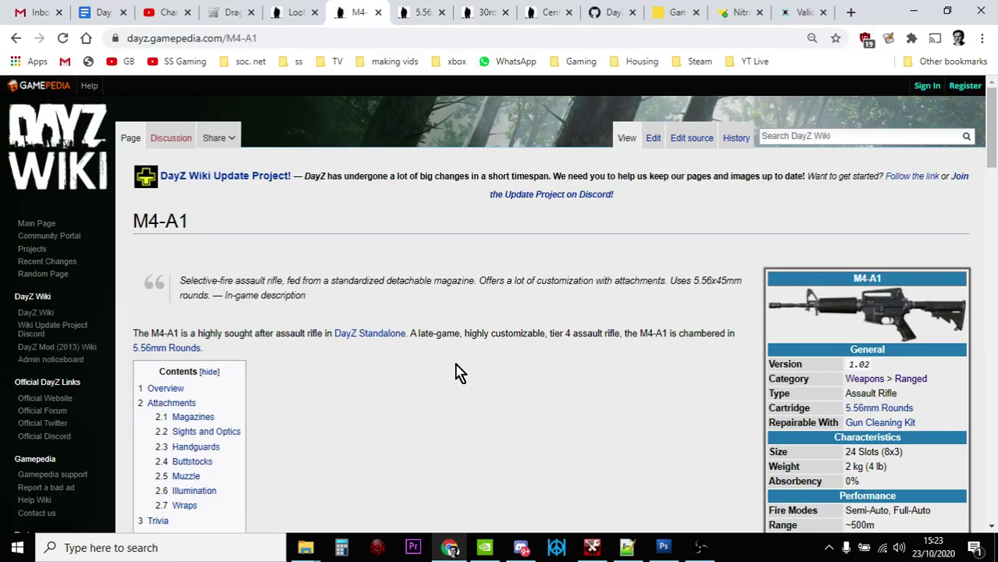
{"action": "left_click", "coordinate": [416, 14]}
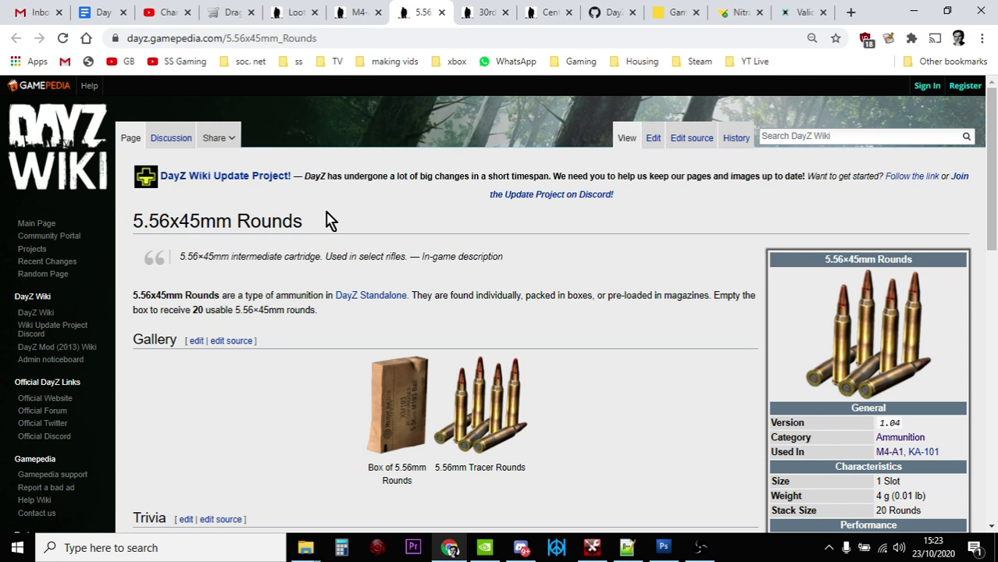
{"action": "scroll", "coordinate": [328, 221], "scroll_direction": "down", "scroll_amount": 1}
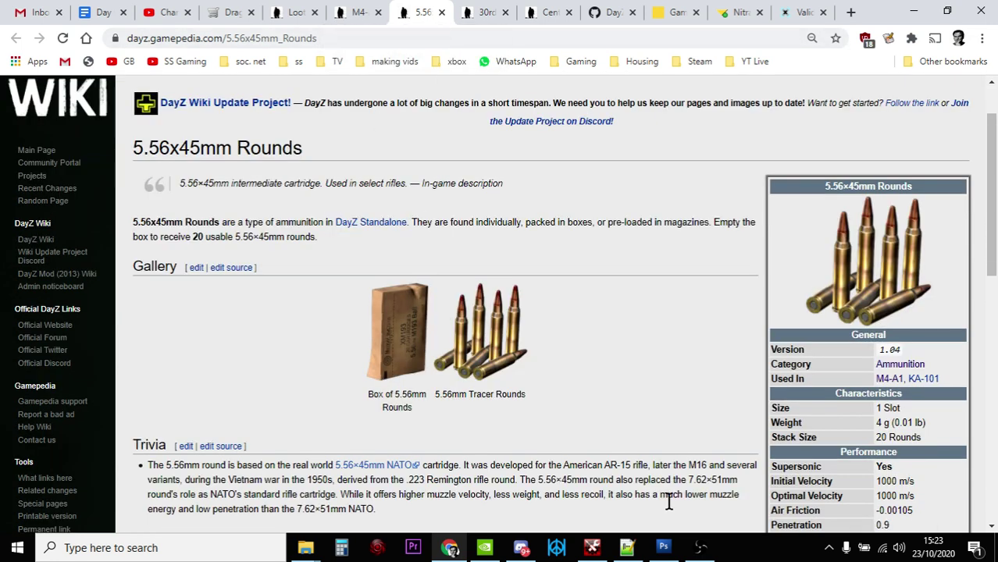
{"action": "left_click", "coordinate": [627, 547]}
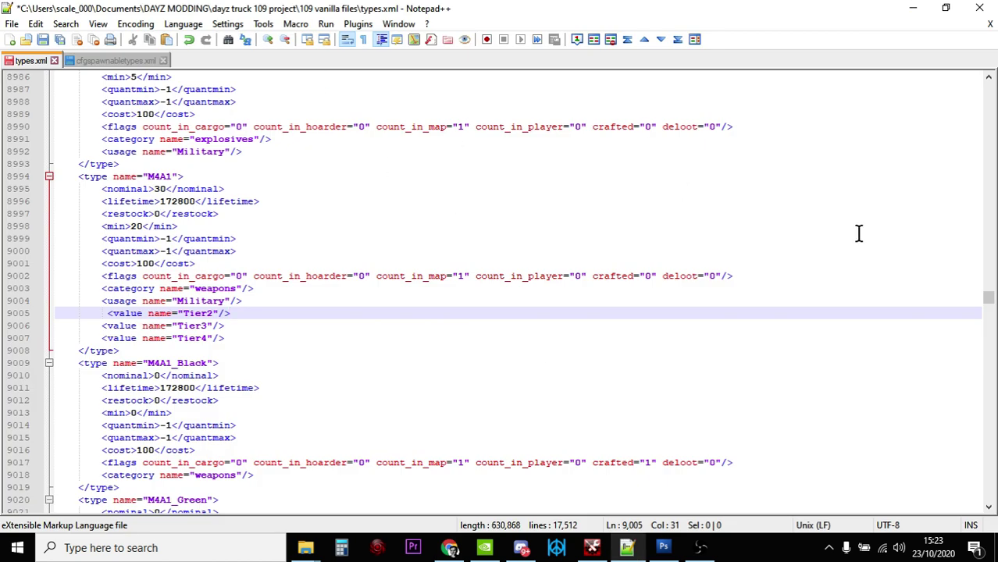
Search types.xml from the top for the 5.56 ammo, landing on AmmoBox_556x45Tracer_20Rnd (nominal 10, min 5).
{"action": "left_click_drag", "start_coordinate": [989, 301], "coordinate": [989, 78]}
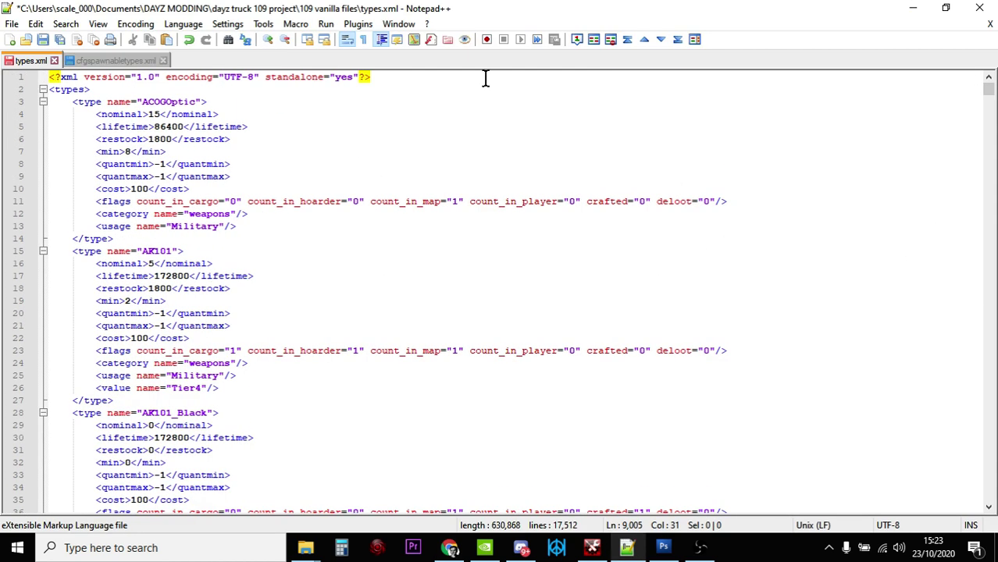
{"action": "left_click", "coordinate": [431, 115]}
{"action": "key", "text": "ctrl+f"}
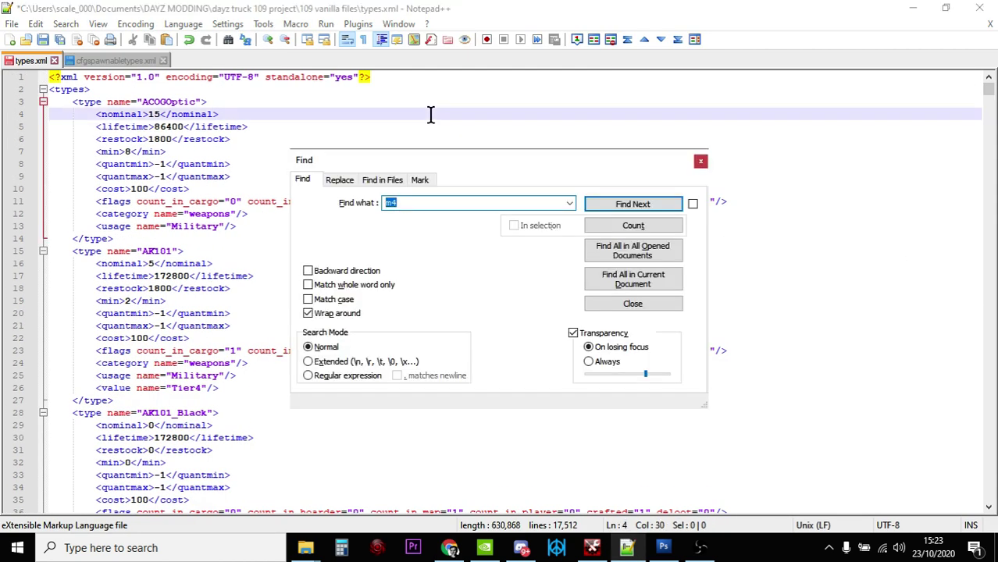
{"action": "type", "text": "556"}
{"action": "key", "text": "Return"}
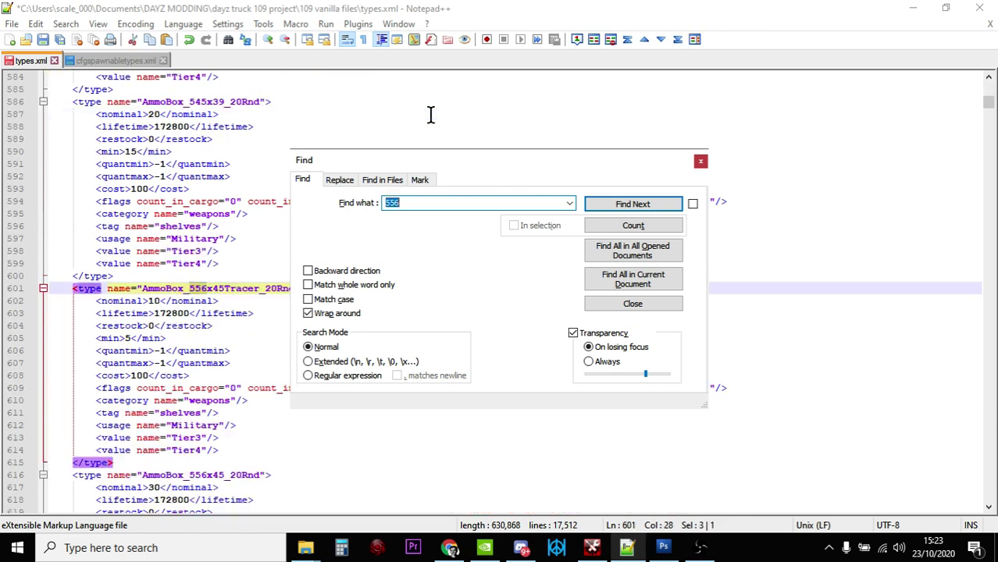
{"action": "left_click", "coordinate": [701, 161]}
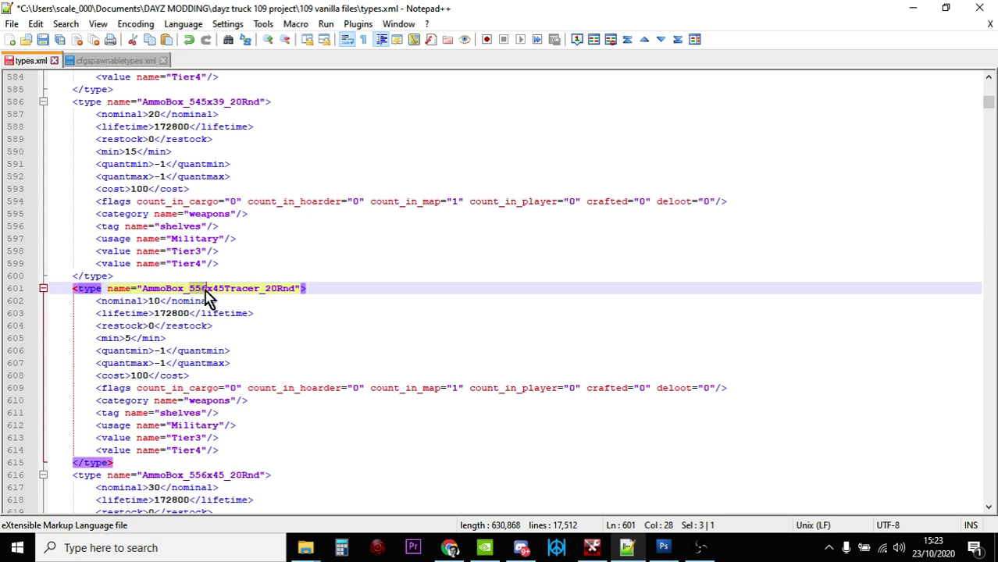
{"action": "scroll", "coordinate": [296, 292], "scroll_direction": "down", "scroll_amount": 4}
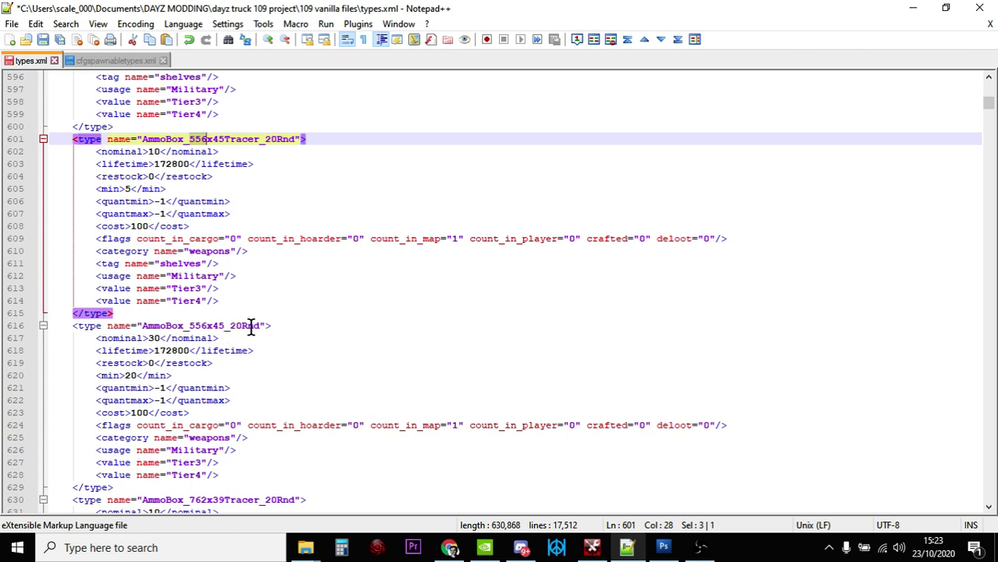
{"action": "scroll", "coordinate": [263, 285], "scroll_direction": "down", "scroll_amount": 1}
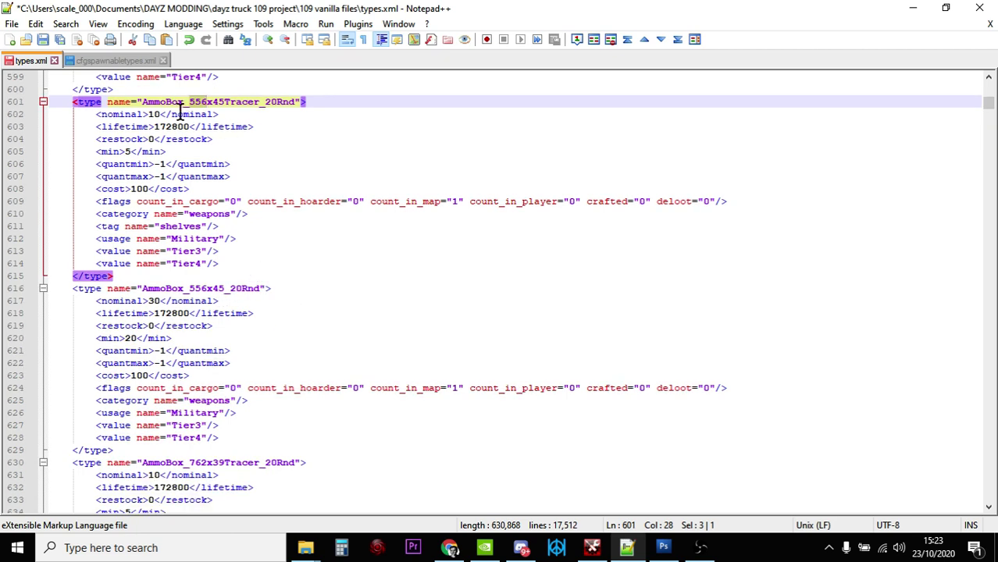
{"action": "scroll", "coordinate": [188, 117], "scroll_direction": "up", "scroll_amount": 1}
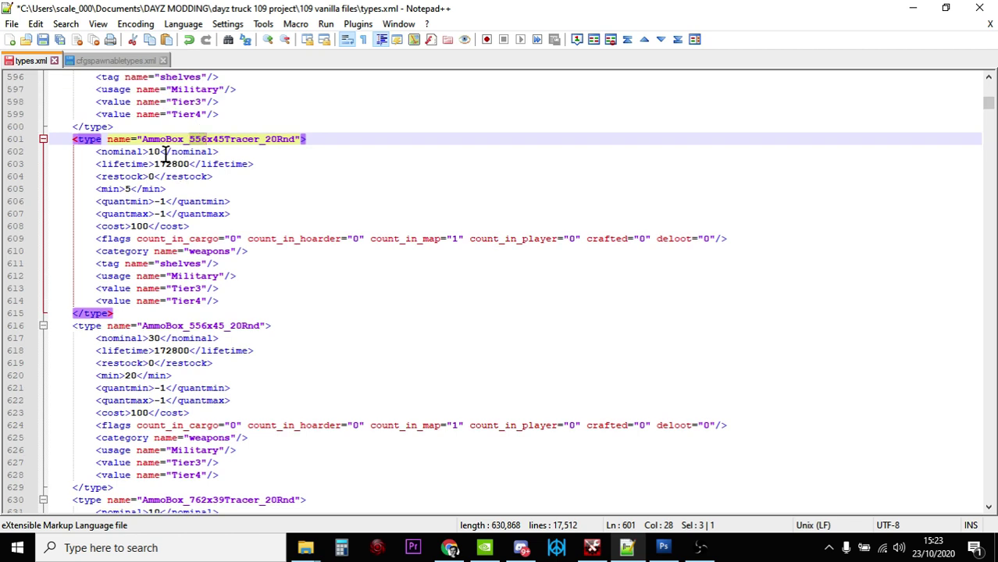
Change AmmoBox_556x45Tracer_20Rnd's nominal from 10 to 20 and min from 5 to 15.
{"action": "left_click", "coordinate": [161, 151]}
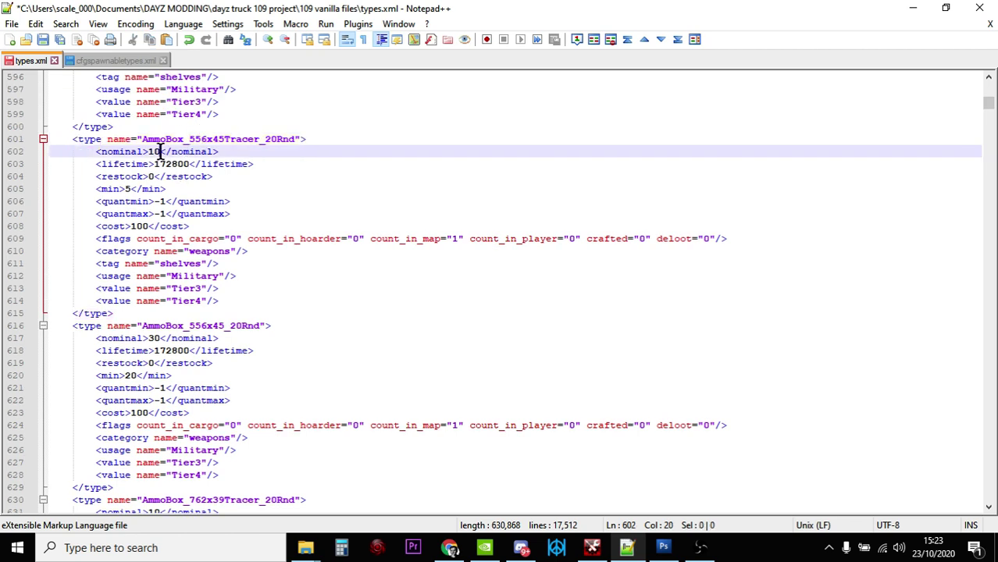
{"action": "key", "text": "BackSpace"}
{"action": "key", "text": "BackSpace"}
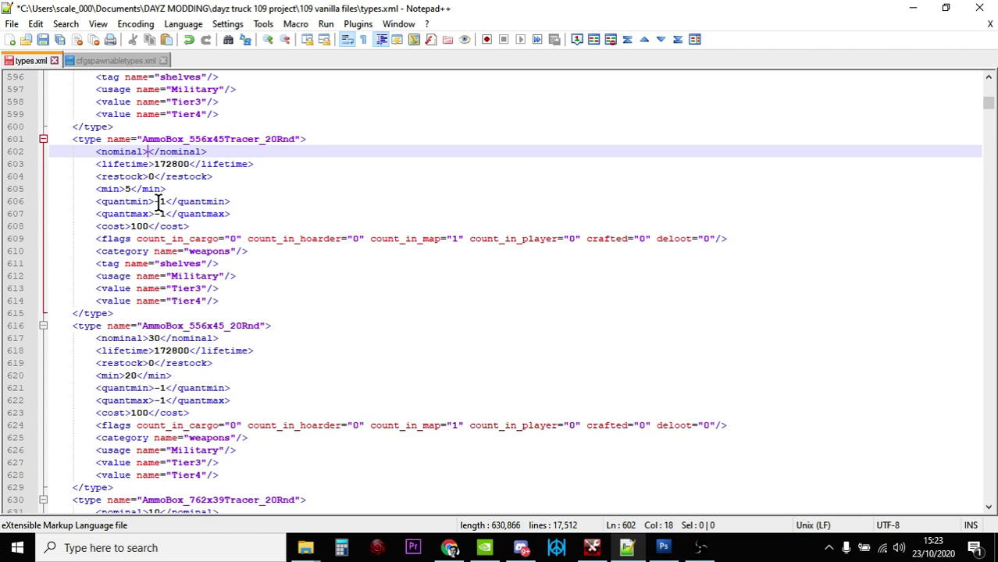
{"action": "type", "text": "20"}
{"action": "left_click", "coordinate": [131, 189]}
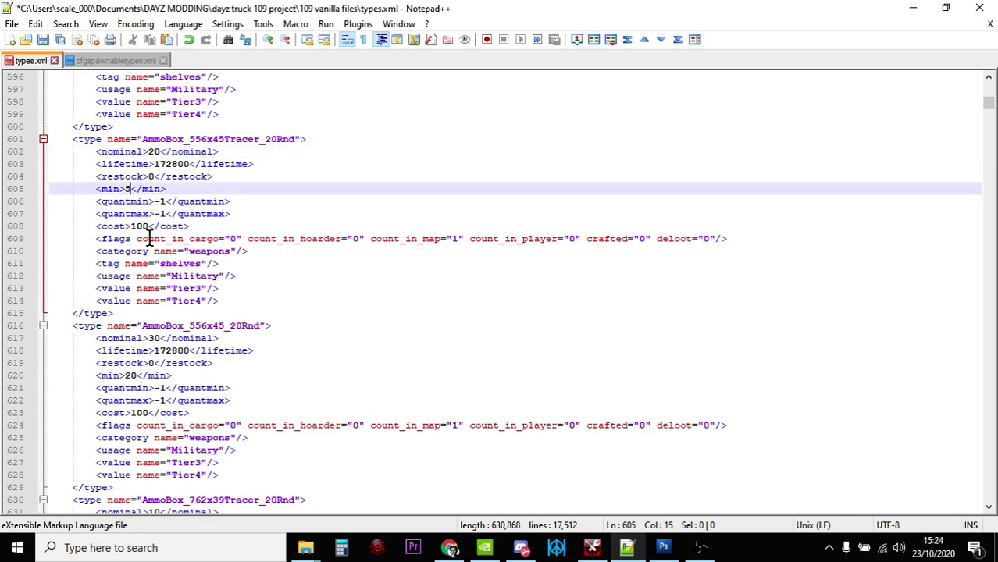
{"action": "key", "text": "BackSpace"}
{"action": "type", "text": "15"}
Copy the tracer ammo entry's Tier3 value line.
{"action": "left_click", "coordinate": [200, 240]}
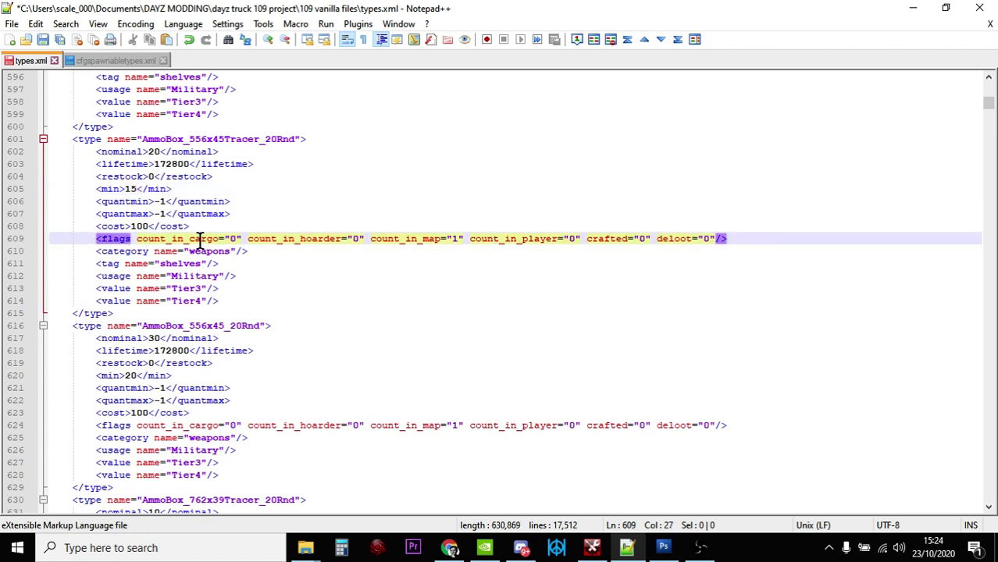
{"action": "left_click", "coordinate": [234, 245]}
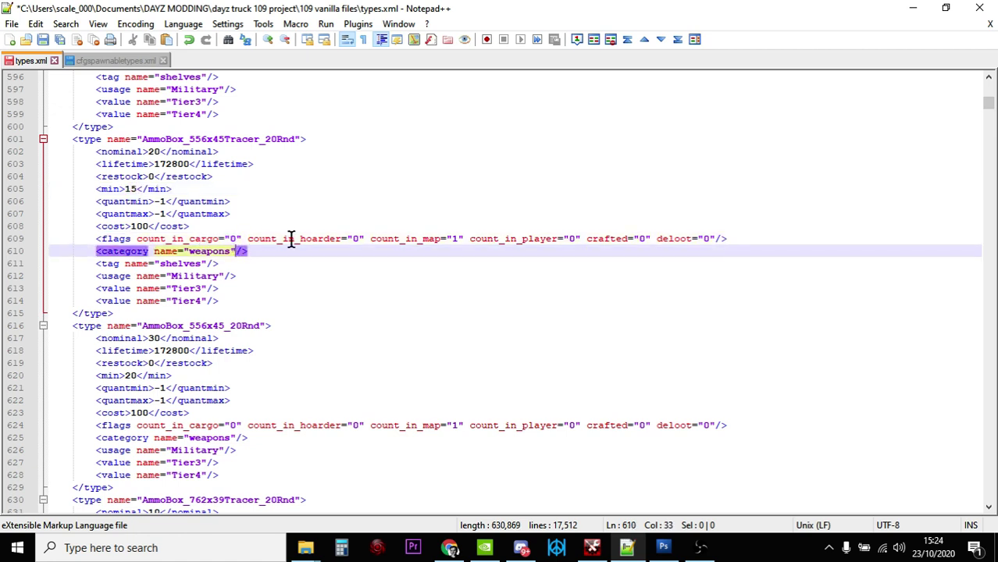
{"action": "left_click", "coordinate": [244, 301]}
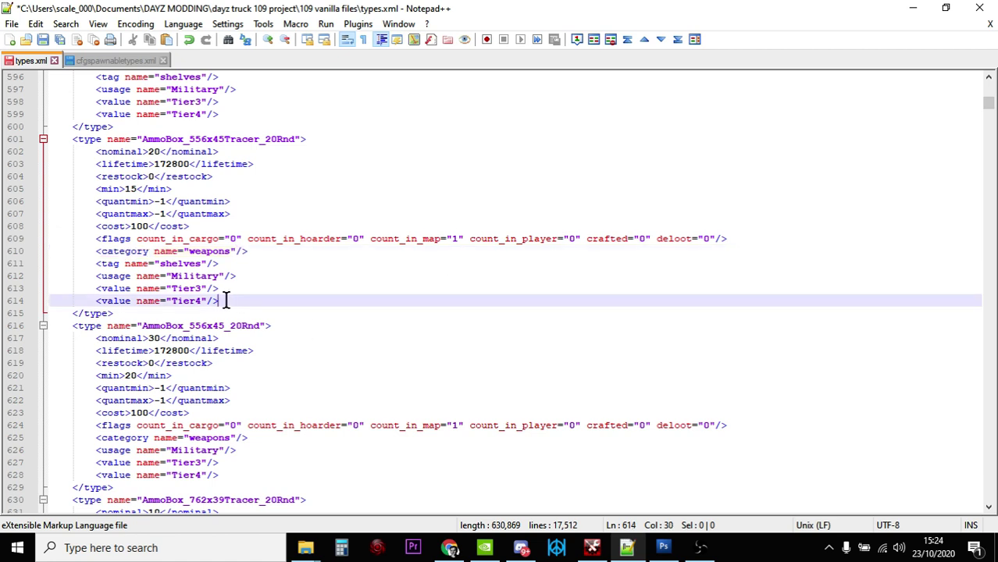
{"action": "left_click_drag", "start_coordinate": [223, 301], "coordinate": [97, 301]}
{"action": "left_click", "coordinate": [95, 289]}
{"action": "left_click", "coordinate": [234, 296]}
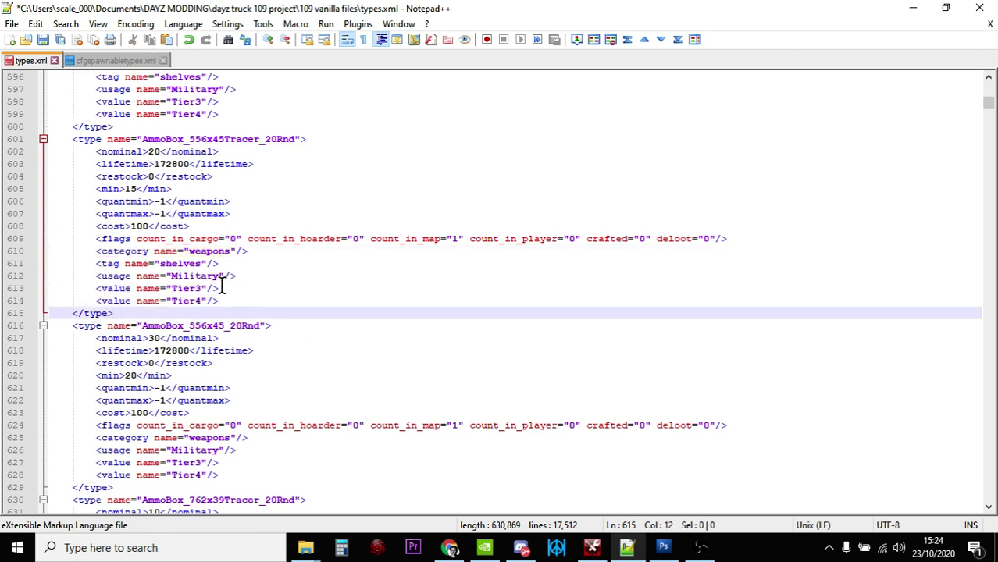
{"action": "left_click_drag", "start_coordinate": [219, 289], "coordinate": [94, 288]}
{"action": "right_click", "coordinate": [106, 290]}
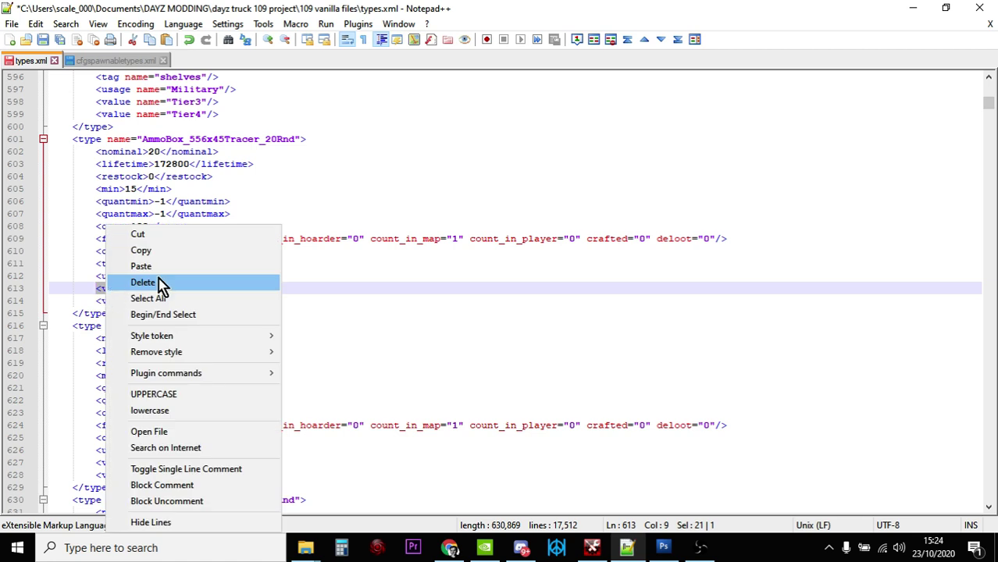
{"action": "left_click", "coordinate": [171, 251]}
Paste it on a new line above Tier3 and change it to Tier2.
{"action": "left_click", "coordinate": [246, 276]}
{"action": "key", "text": "Return"}
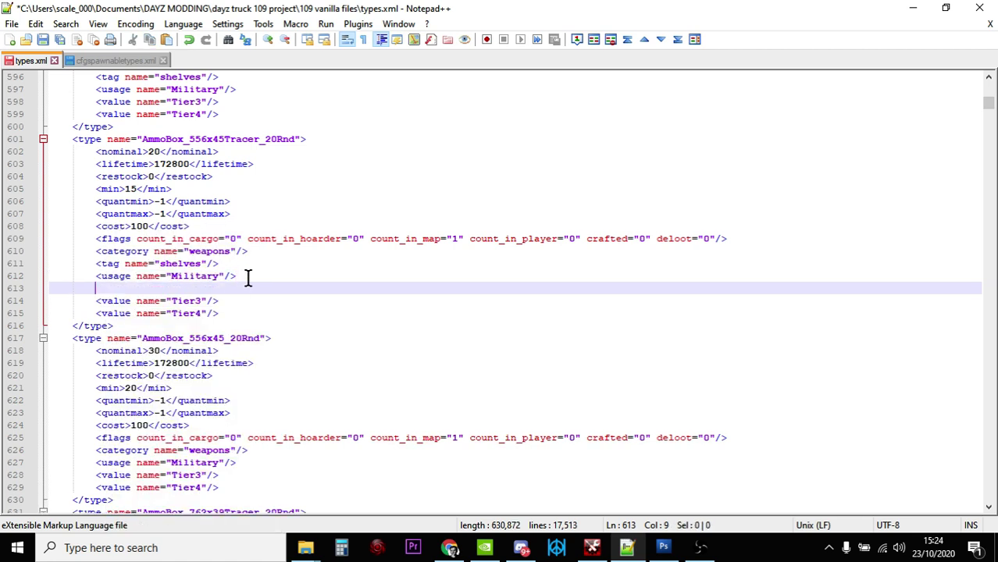
{"action": "right_click", "coordinate": [149, 291]}
{"action": "left_click", "coordinate": [187, 267]}
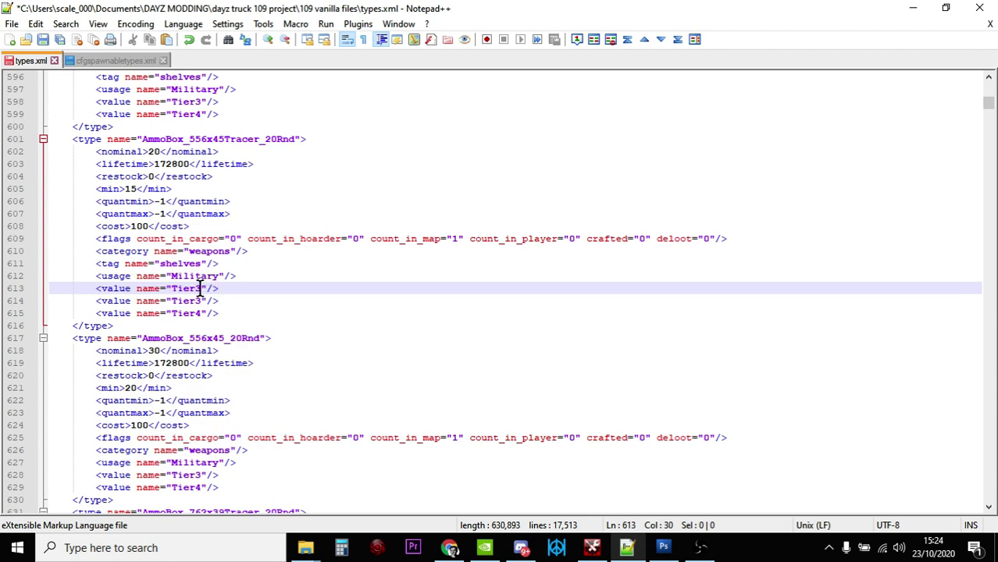
{"action": "left_click", "coordinate": [201, 288]}
{"action": "key", "text": "BackSpace"}
{"action": "type", "text": "2"}
{"action": "left_click", "coordinate": [237, 326]}
{"action": "scroll", "coordinate": [237, 326], "scroll_direction": "down", "scroll_amount": 2}
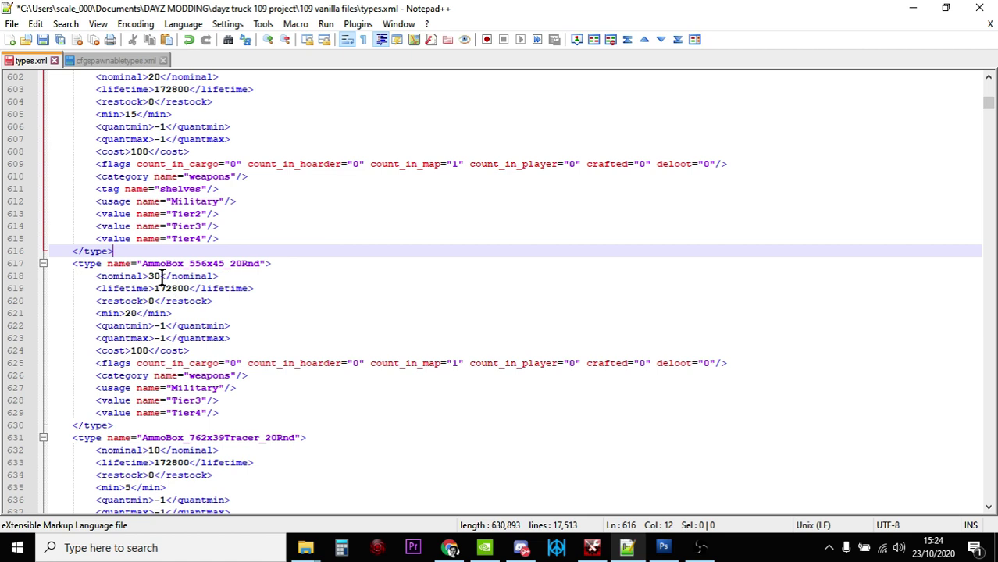
Change AmmoBox_556x45_20Rnd's nominal from 30 to 60 and min from 20 to 50.
{"action": "left_click", "coordinate": [158, 275]}
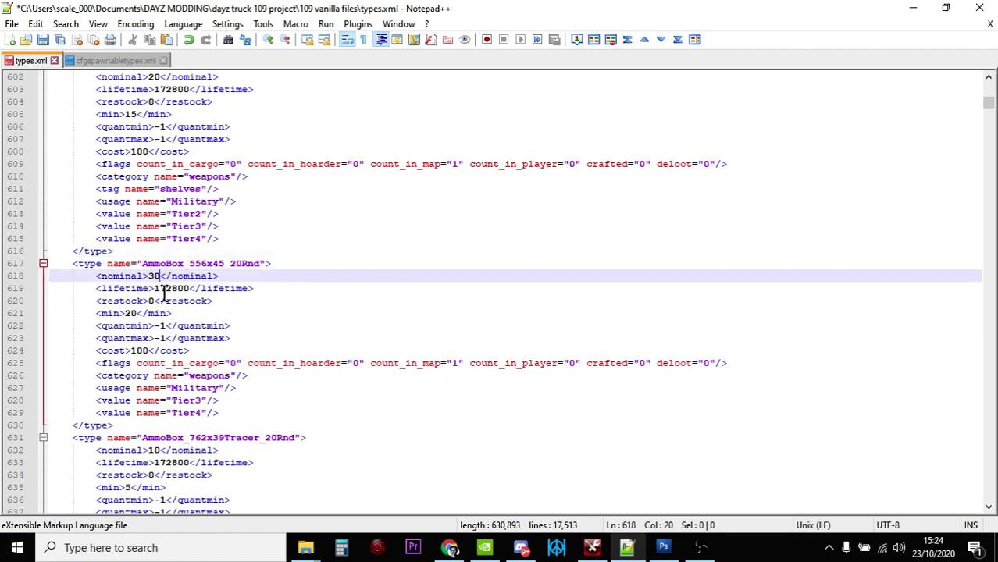
{"action": "key", "text": "BackSpace"}
{"action": "key", "text": "BackSpace"}
{"action": "type", "text": "60"}
{"action": "left_click", "coordinate": [138, 313]}
{"action": "key", "text": "BackSpace"}
{"action": "key", "text": "BackSpace"}
{"action": "type", "text": "50"}
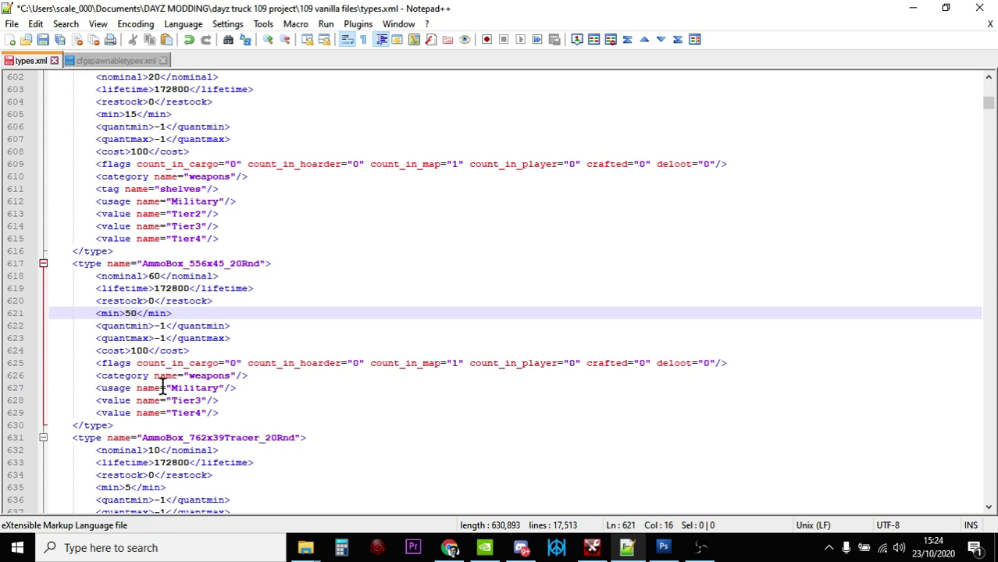
Copy the Tier3 value line onto a new line 628 above it and change it to Tier2.
{"action": "left_click_drag", "start_coordinate": [222, 401], "coordinate": [96, 402]}
{"action": "right_click", "coordinate": [118, 401]}
{"action": "left_click", "coordinate": [189, 138]}
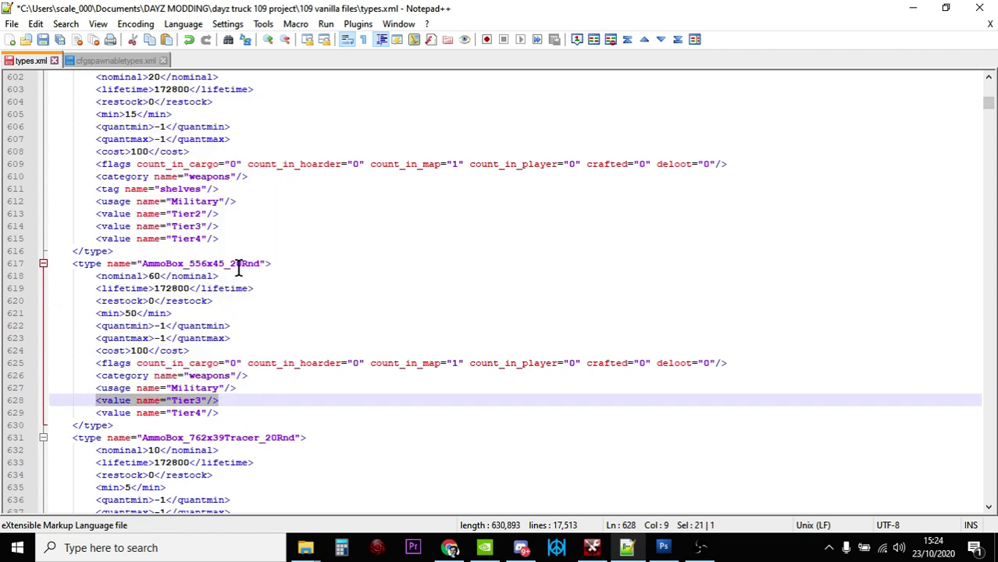
{"action": "left_click", "coordinate": [263, 383]}
{"action": "key", "text": "Return"}
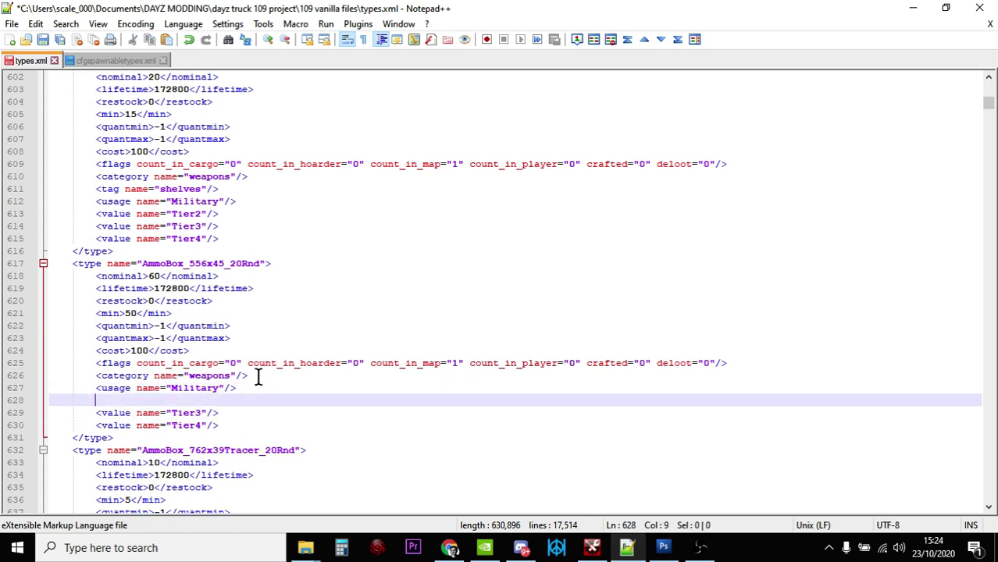
{"action": "right_click", "coordinate": [116, 402]}
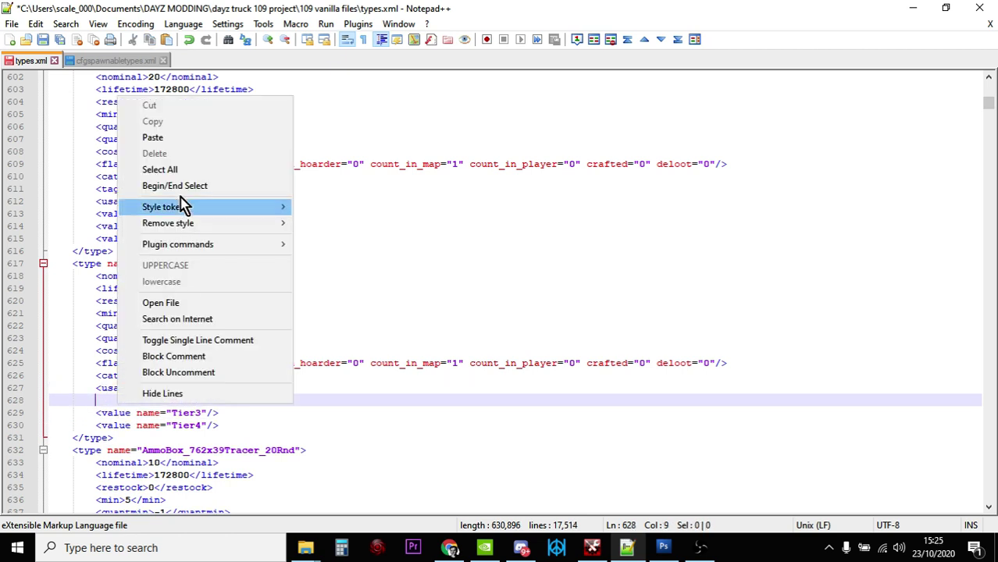
{"action": "left_click", "coordinate": [186, 139]}
{"action": "left_click", "coordinate": [203, 400]}
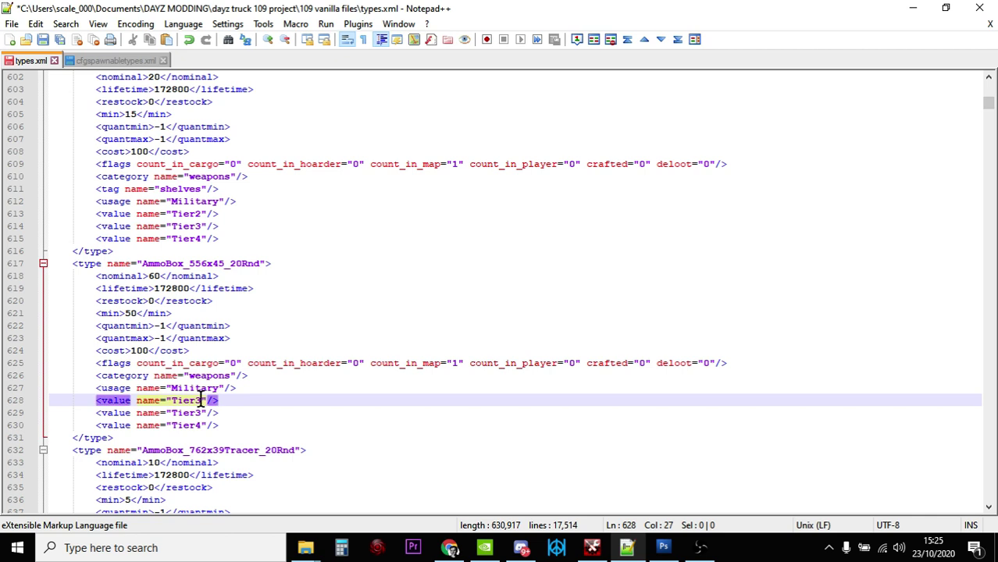
{"action": "key", "text": "BackSpace"}
{"action": "type", "text": "2"}
{"action": "left_click", "coordinate": [238, 401]}
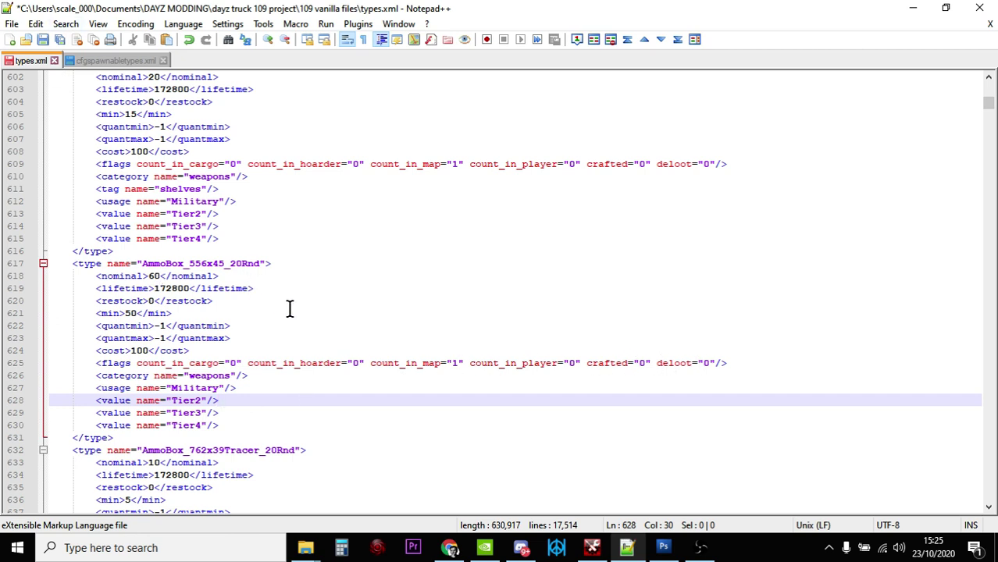
{"action": "left_click", "coordinate": [449, 547]}
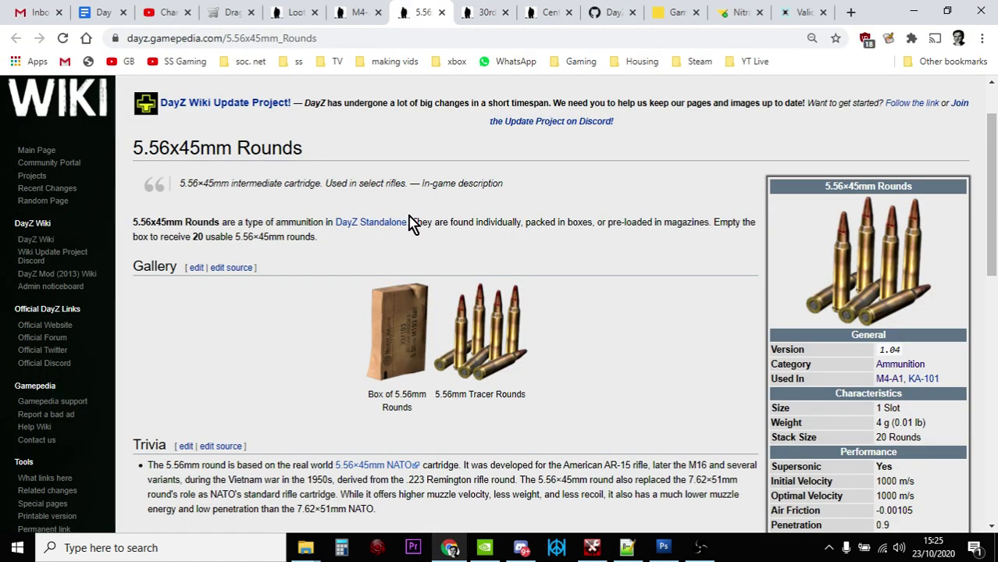
{"action": "left_click", "coordinate": [474, 12]}
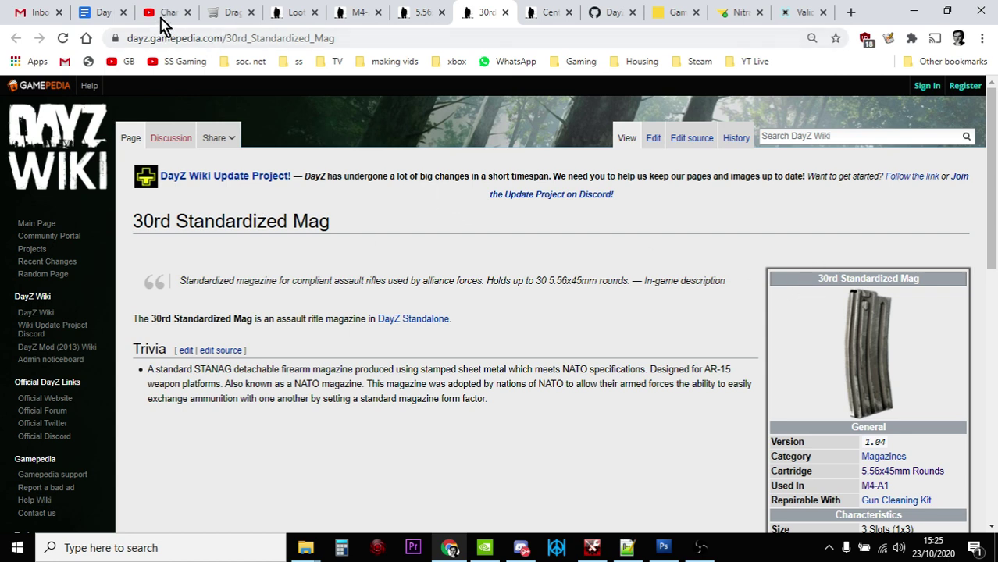
Search types.xml for '30rnd' and step through matches to Mag_STANAGCoupled_30Rnd at line 9680.
{"action": "left_click", "coordinate": [628, 548]}
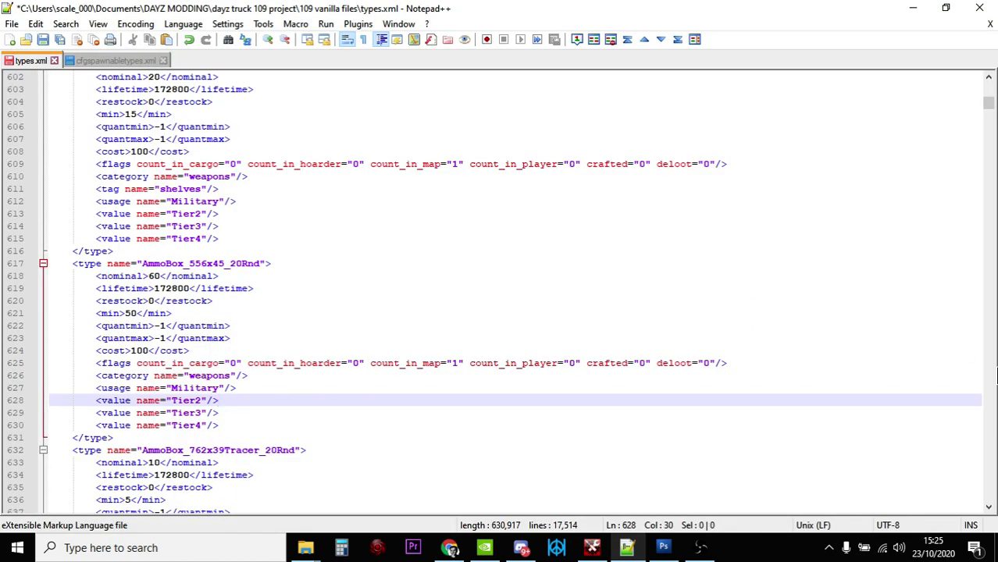
{"action": "left_click_drag", "start_coordinate": [993, 107], "coordinate": [990, 84]}
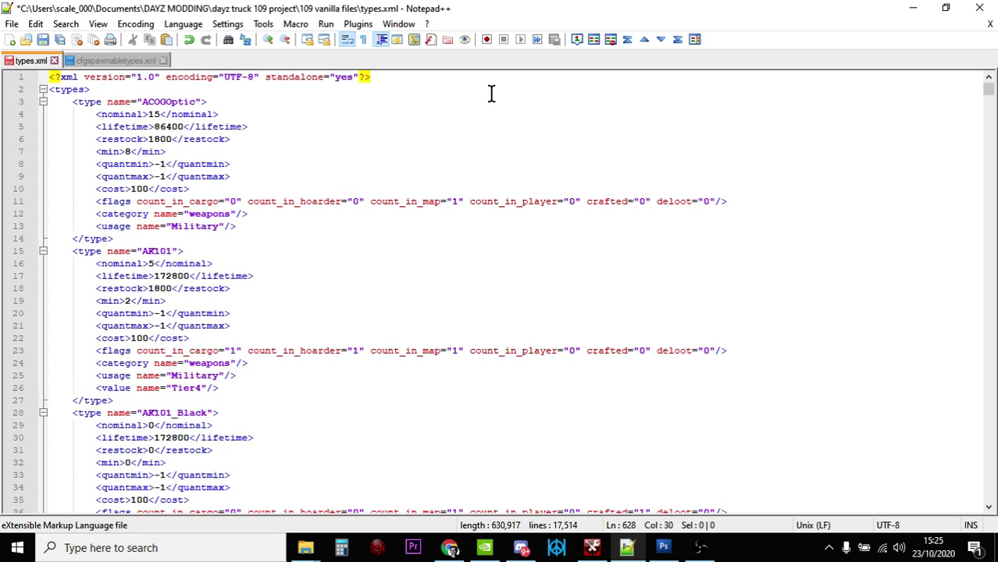
{"action": "left_click", "coordinate": [359, 114]}
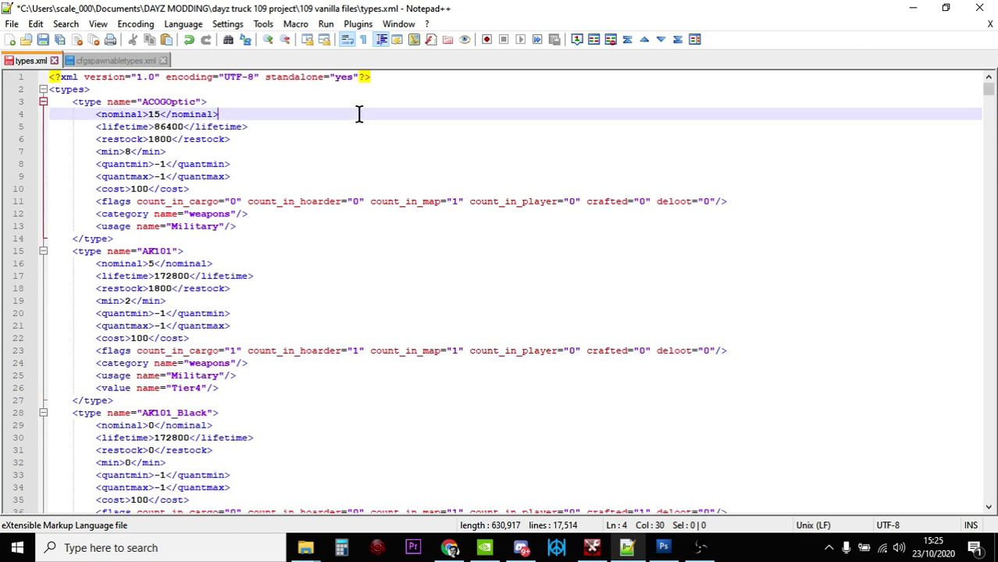
{"action": "key", "text": "ctrl+f"}
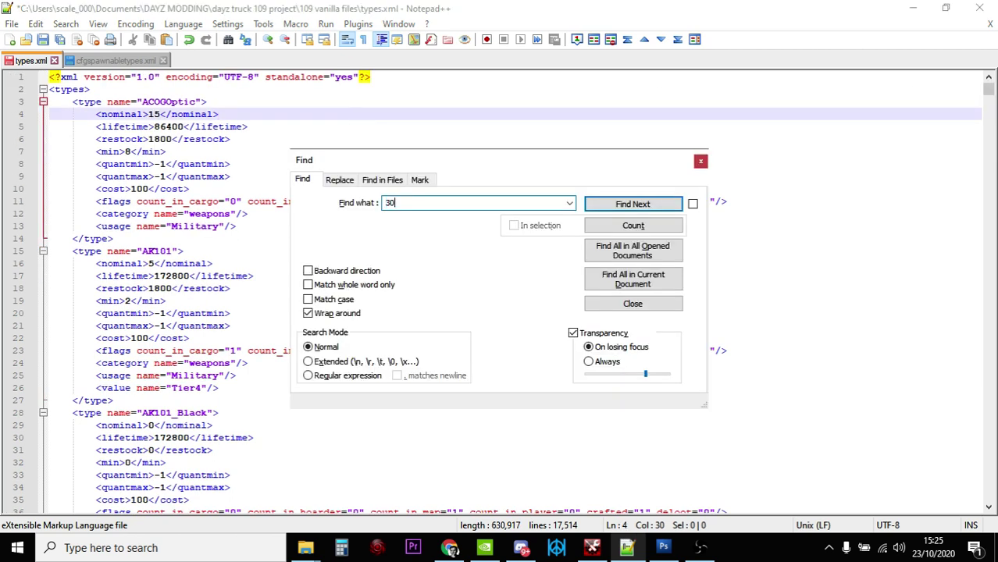
{"action": "key", "text": "Return"}
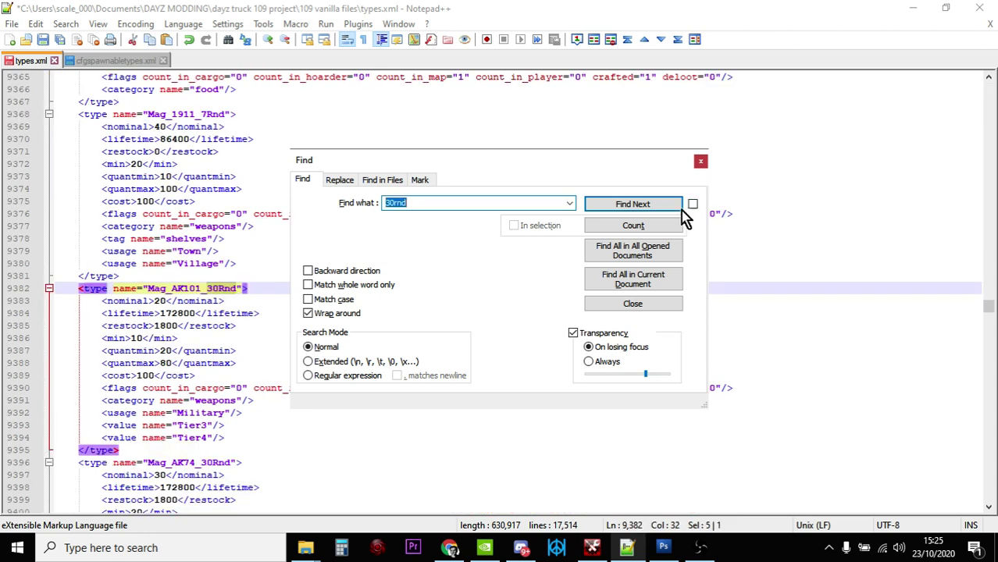
{"action": "left_click", "coordinate": [642, 209]}
{"action": "left_click", "coordinate": [642, 210]}
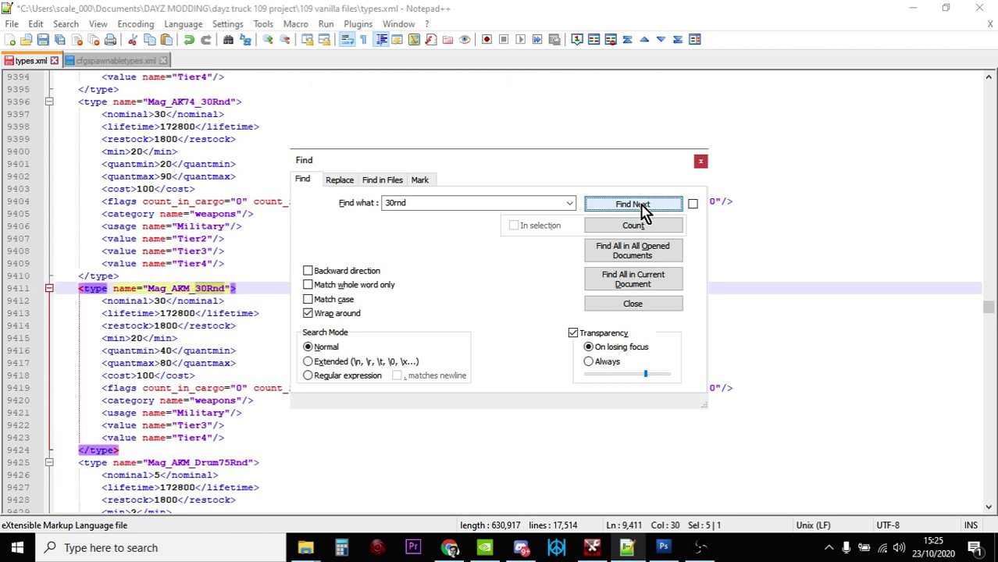
{"action": "left_click", "coordinate": [642, 209]}
{"action": "left_click", "coordinate": [642, 210]}
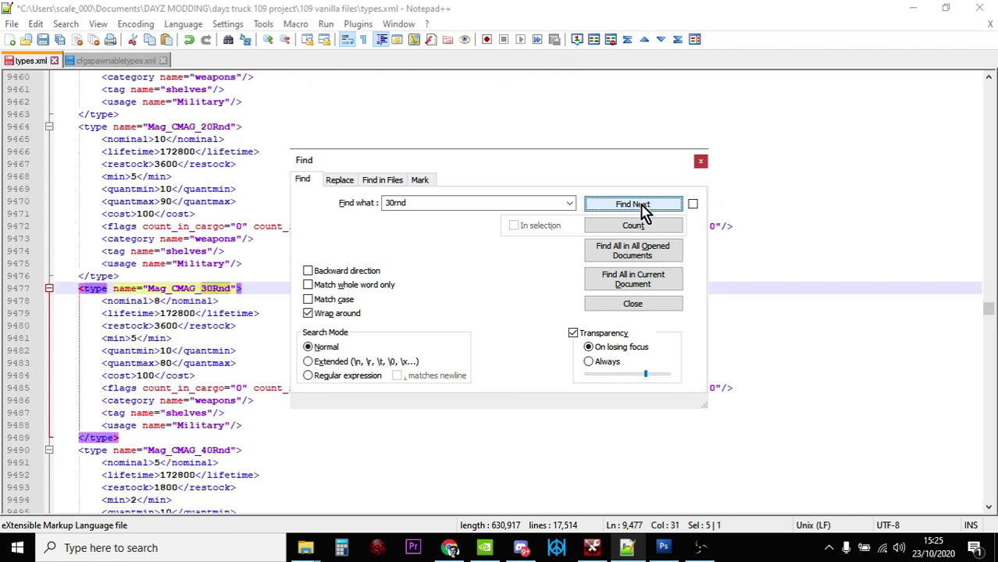
{"action": "left_click", "coordinate": [642, 210]}
{"action": "left_click", "coordinate": [642, 210]}
{"action": "left_click", "coordinate": [642, 209]}
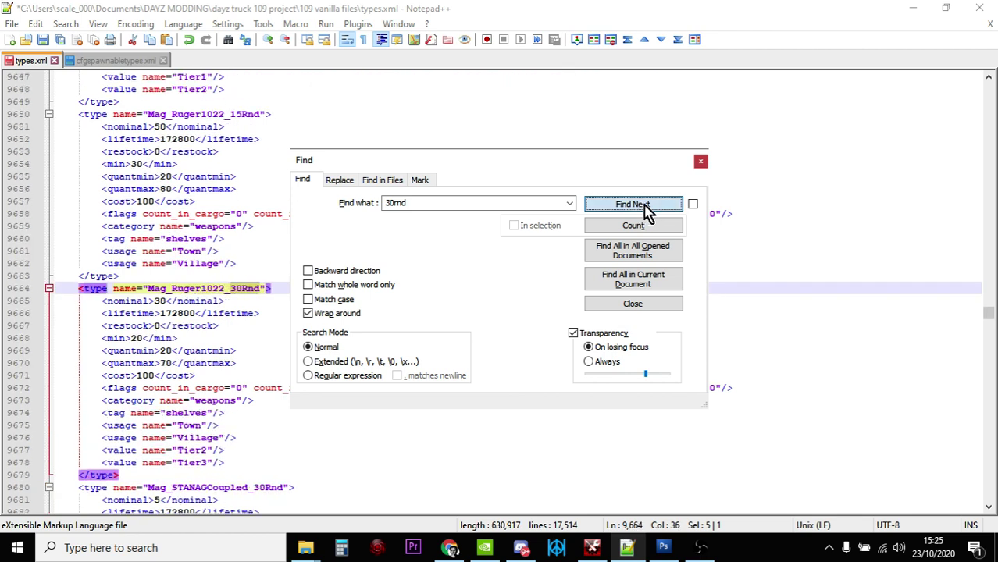
{"action": "left_click", "coordinate": [701, 161]}
{"action": "scroll", "coordinate": [536, 241], "scroll_direction": "down", "scroll_amount": 4}
{"action": "scroll", "coordinate": [536, 240], "scroll_direction": "down", "scroll_amount": 5}
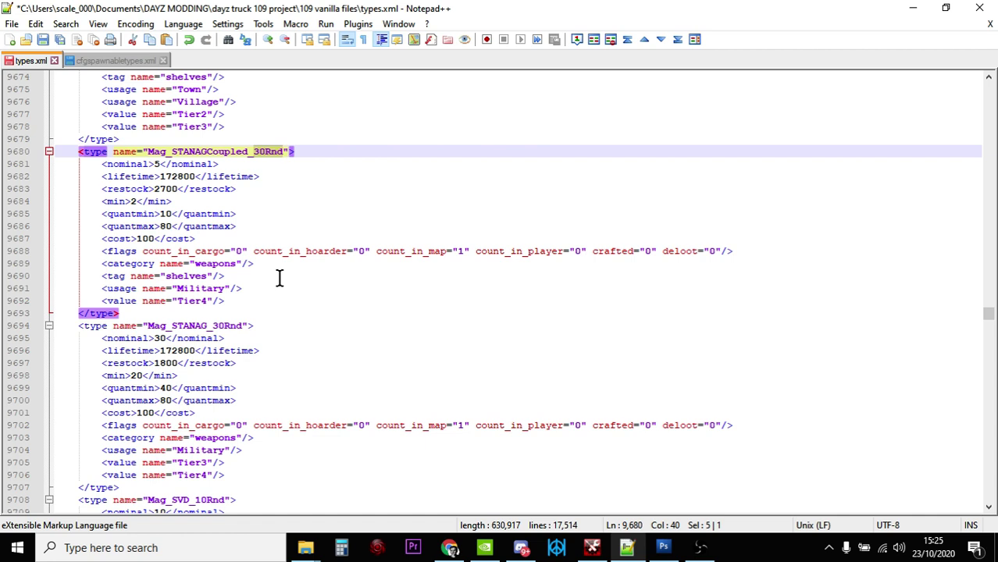
Change Mag_STANAG_30Rnd's nominal from 30 to 60 and min from 20 to 50.
{"action": "left_click", "coordinate": [266, 326]}
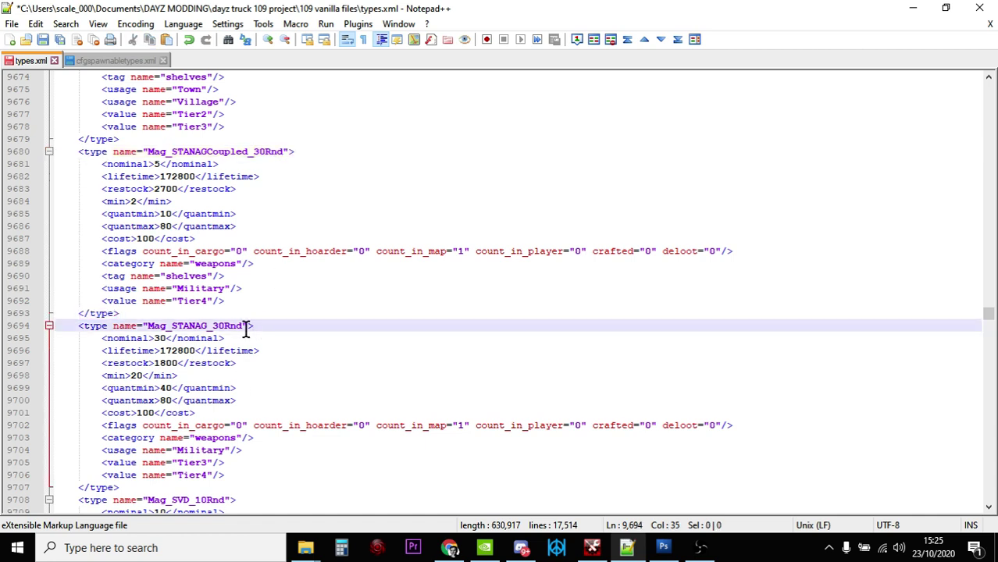
{"action": "left_click", "coordinate": [165, 338]}
{"action": "key", "text": "BackSpace"}
{"action": "key", "text": "BackSpace"}
{"action": "type", "text": "60"}
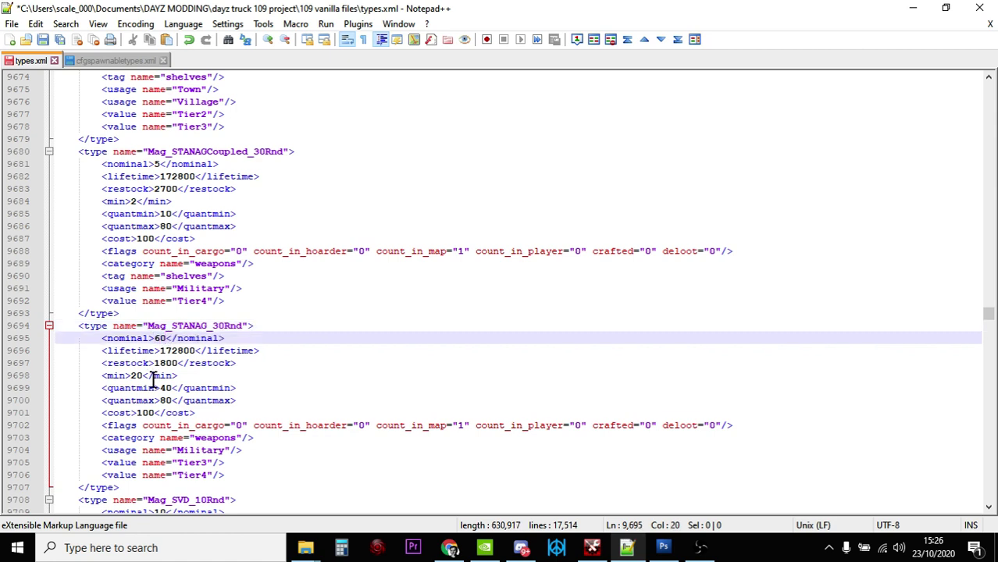
{"action": "left_click", "coordinate": [143, 376]}
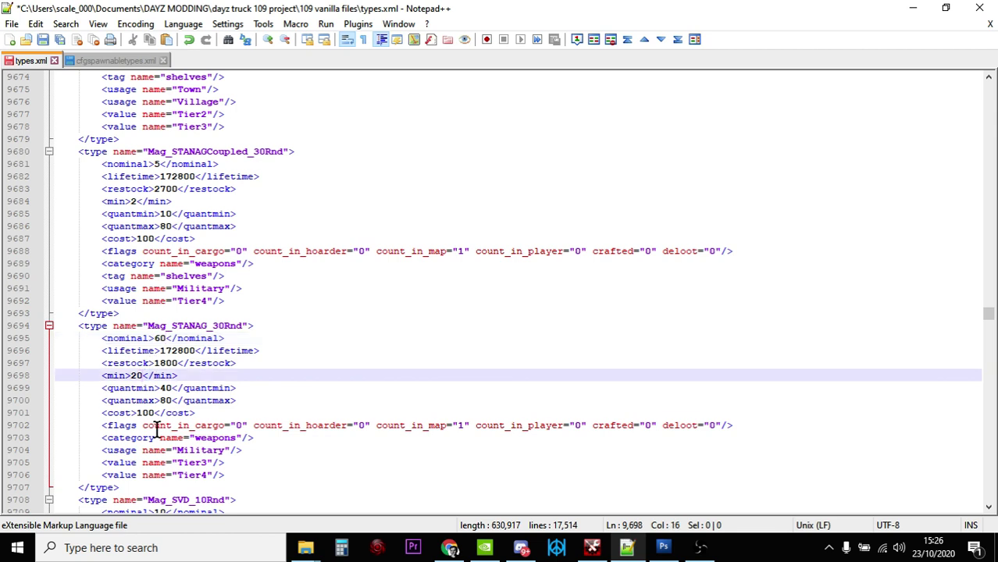
{"action": "key", "text": "BackSpace"}
{"action": "key", "text": "BackSpace"}
{"action": "type", "text": "50"}
Set Mag_STANAG_30Rnd's quantmin to 98 and quantmax to 99.
{"action": "left_click", "coordinate": [171, 388]}
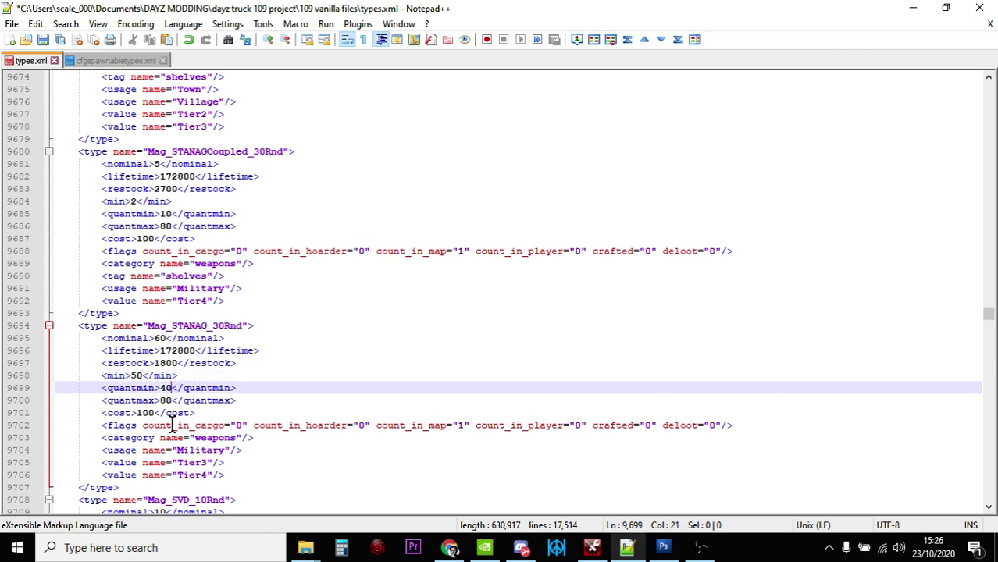
{"action": "key", "text": "BackSpace"}
{"action": "key", "text": "BackSpace"}
{"action": "type", "text": "99"}
{"action": "key", "text": "Down"}
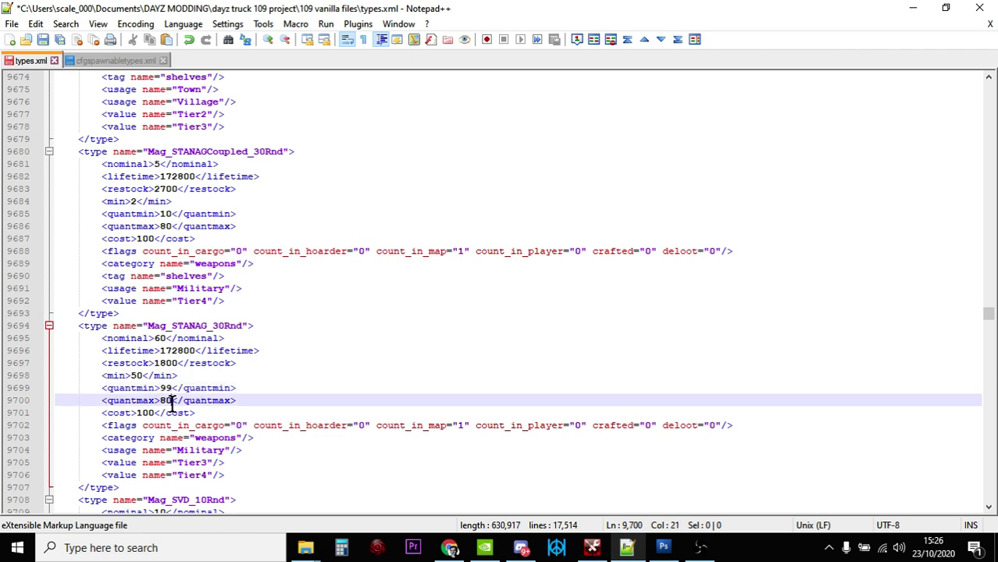
{"action": "key", "text": "BackSpace"}
{"action": "key", "text": "BackSpace"}
{"action": "type", "text": "99"}
{"action": "left_click", "coordinate": [174, 388]}
{"action": "key", "text": "BackSpace"}
{"action": "type", "text": "8"}
{"action": "left_click", "coordinate": [260, 400]}
{"action": "scroll", "coordinate": [254, 398], "scroll_direction": "down", "scroll_amount": 2}
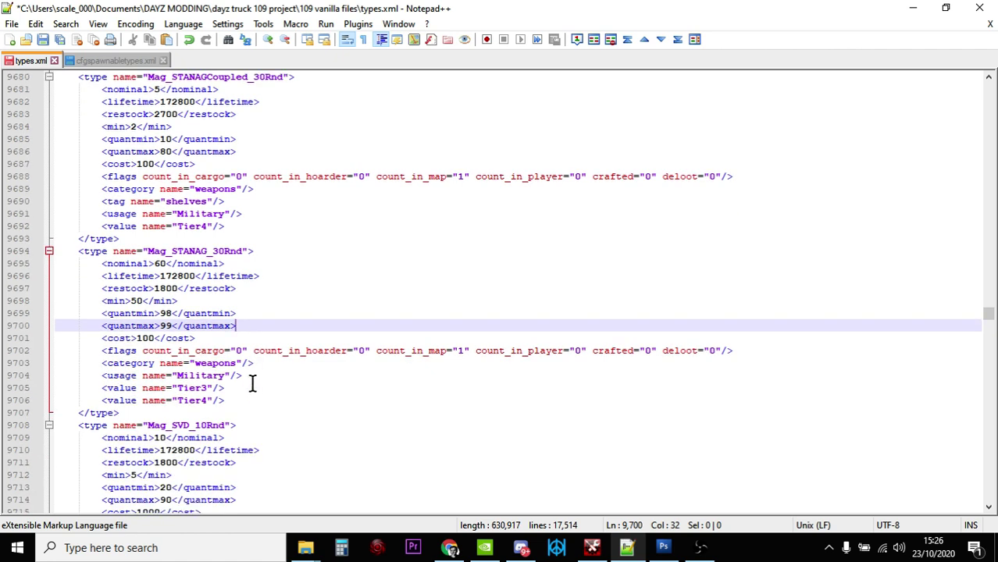
Copy the Tier3 value line onto a new blank line above it and change it to Tier2.
{"action": "left_click", "coordinate": [258, 378]}
{"action": "key", "text": "Return"}
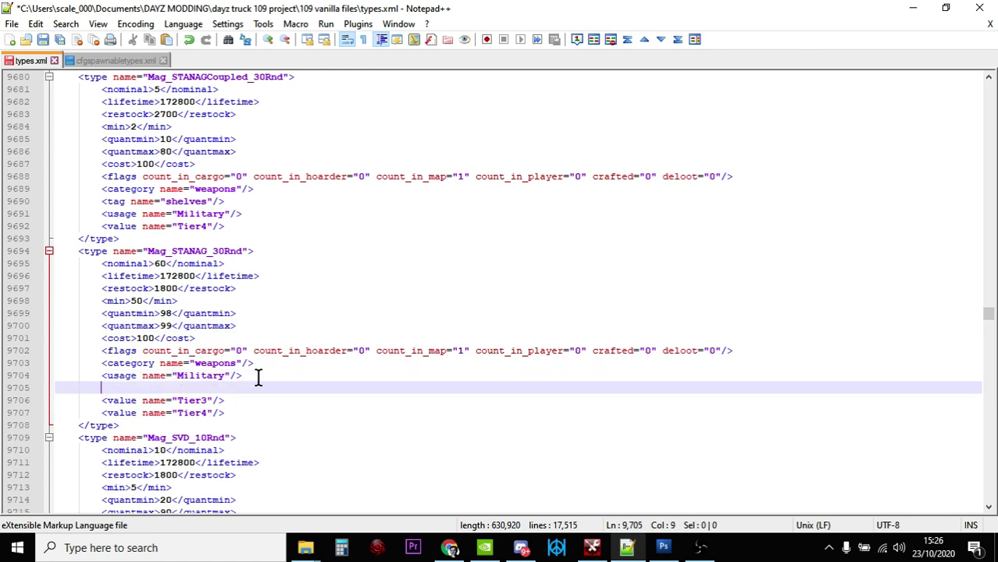
{"action": "left_click_drag", "start_coordinate": [234, 401], "coordinate": [96, 403]}
{"action": "key", "text": "ctrl+c"}
{"action": "right_click", "coordinate": [119, 405]}
{"action": "left_click", "coordinate": [228, 121]}
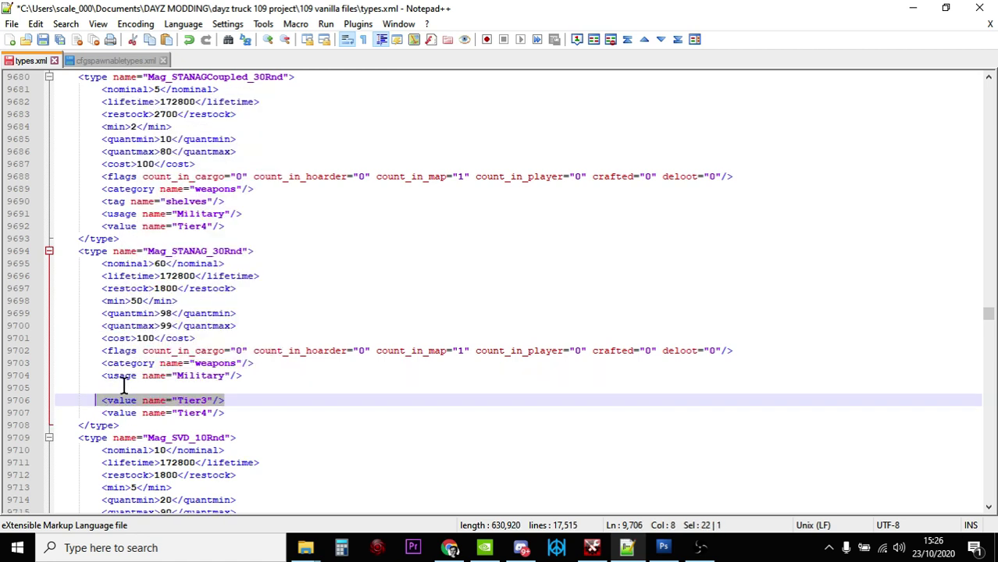
{"action": "right_click", "coordinate": [125, 389]}
{"action": "left_click", "coordinate": [202, 118]}
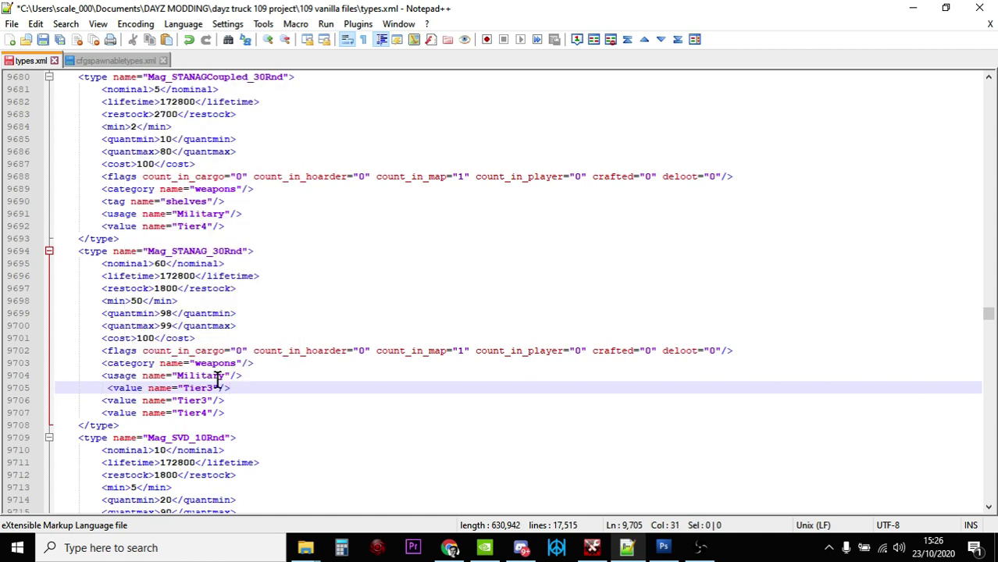
{"action": "left_click", "coordinate": [214, 388]}
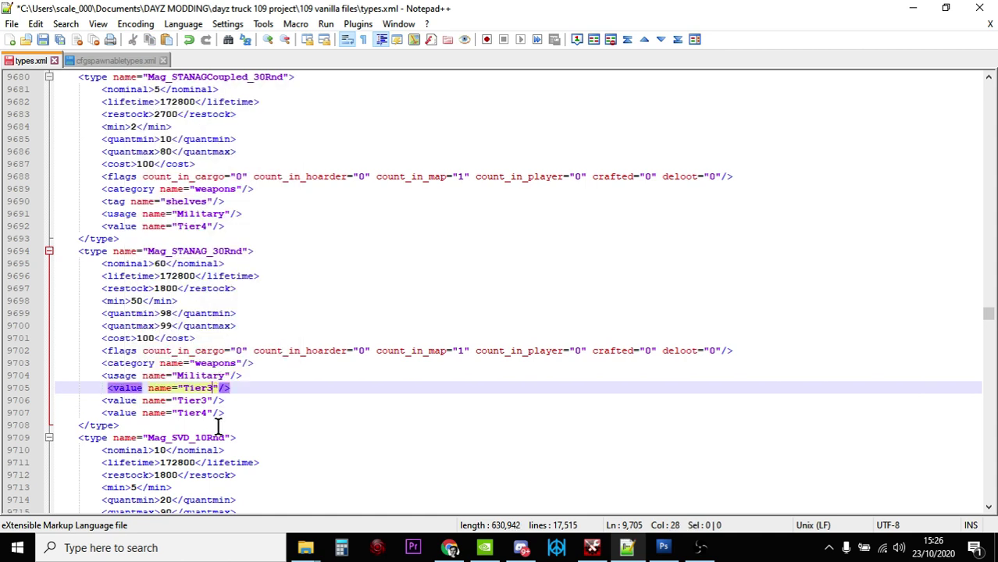
{"action": "key", "text": "BackSpace"}
{"action": "type", "text": "2"}
{"action": "left_click", "coordinate": [281, 401]}
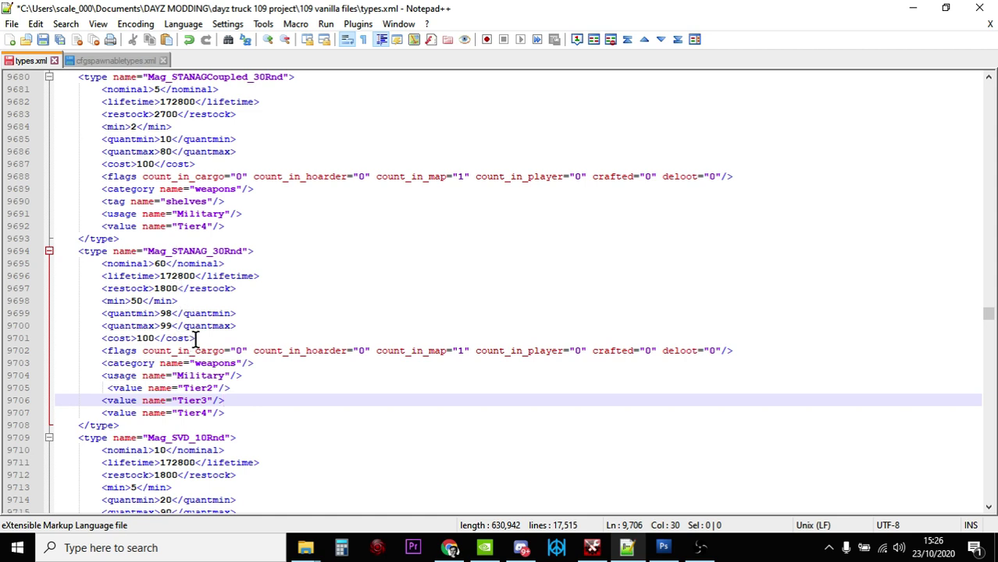
{"action": "scroll", "coordinate": [196, 339], "scroll_direction": "up", "scroll_amount": 2}
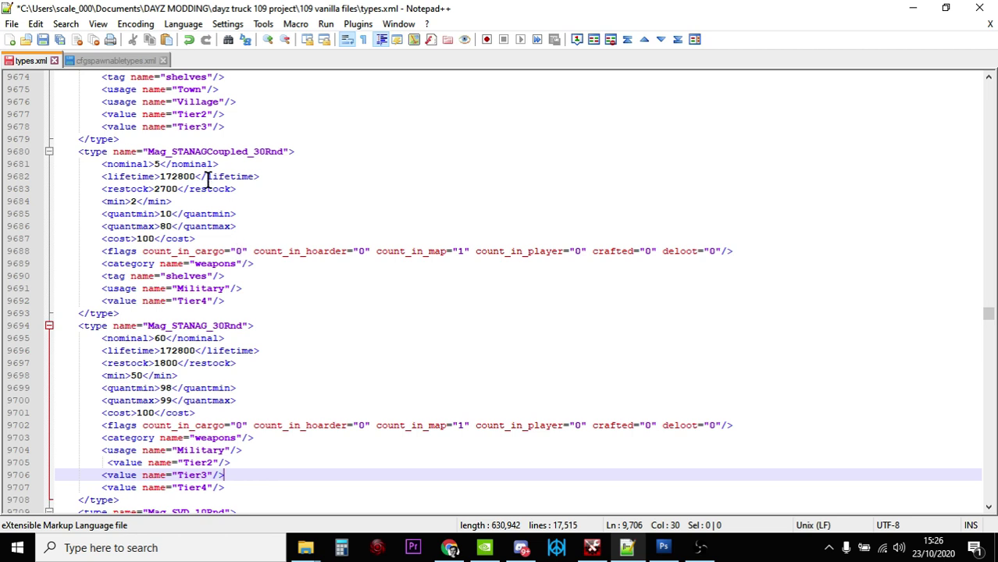
Copy the Mag_STANAG_30Rnd settings block over Mag_STANAGCoupled_30Rnd's settings lines.
{"action": "scroll", "coordinate": [218, 195], "scroll_direction": "down", "scroll_amount": 1}
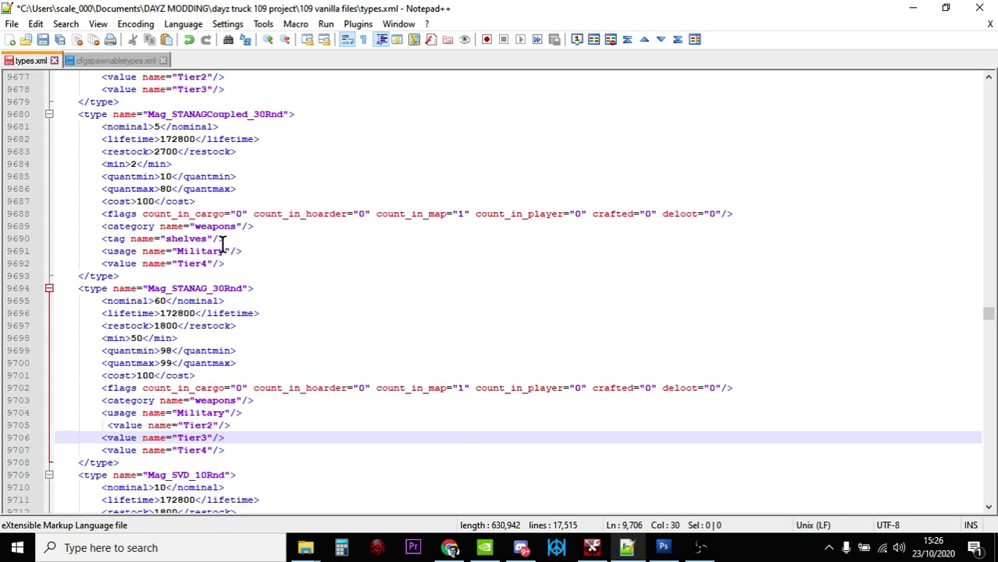
{"action": "scroll", "coordinate": [225, 213], "scroll_direction": "down", "scroll_amount": 1}
{"action": "left_click_drag", "start_coordinate": [139, 426], "coordinate": [101, 278]}
{"action": "right_click", "coordinate": [122, 294]}
{"action": "left_click", "coordinate": [156, 252]}
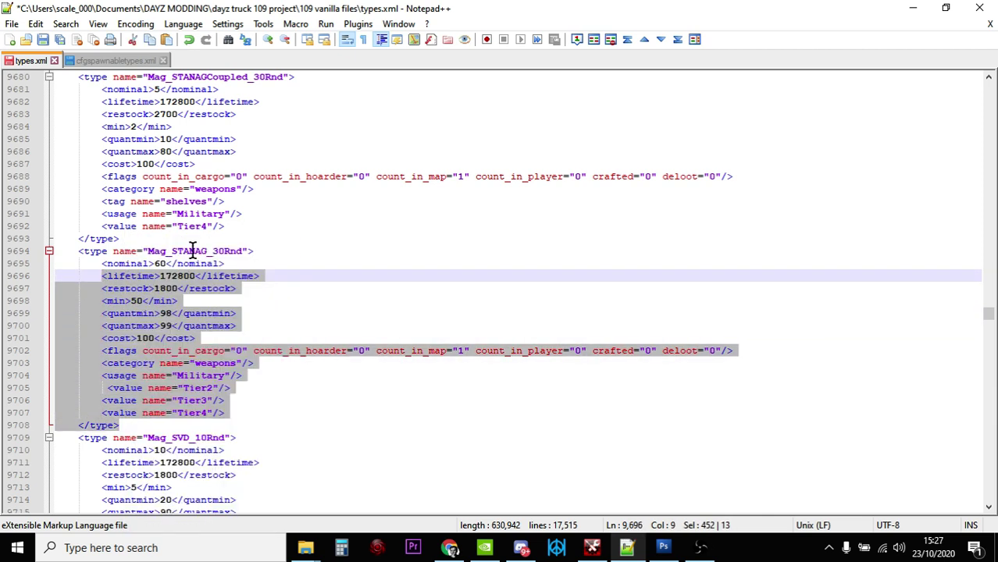
{"action": "left_click_drag", "start_coordinate": [133, 239], "coordinate": [102, 102]}
{"action": "right_click", "coordinate": [115, 100]}
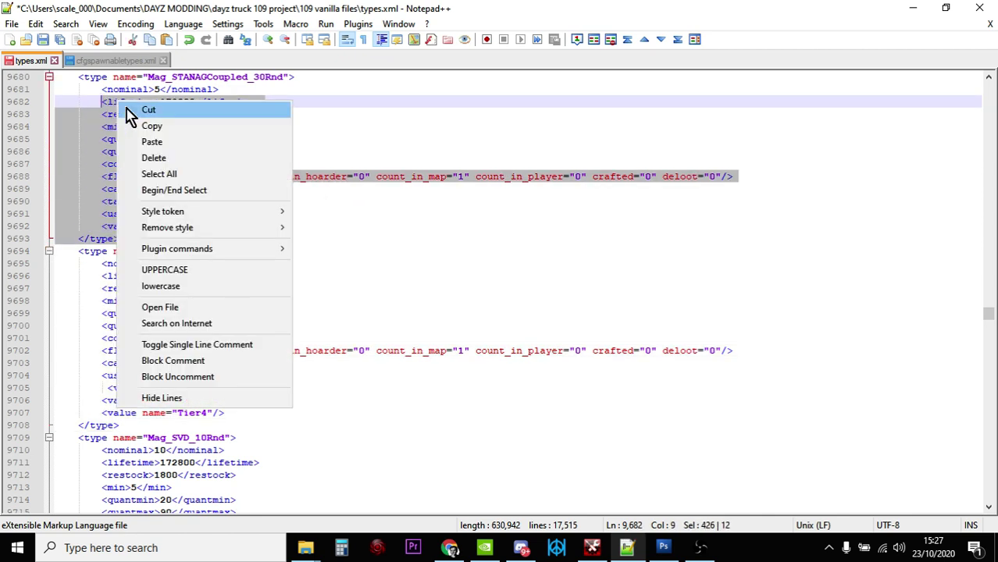
{"action": "left_click", "coordinate": [153, 141]}
Set the coupled magazine's nominal to 20 and min to 15, then view cfgspawnabletypes.xml's M4A1 block.
{"action": "scroll", "coordinate": [199, 152], "scroll_direction": "up", "scroll_amount": 2}
{"action": "left_click", "coordinate": [160, 163]}
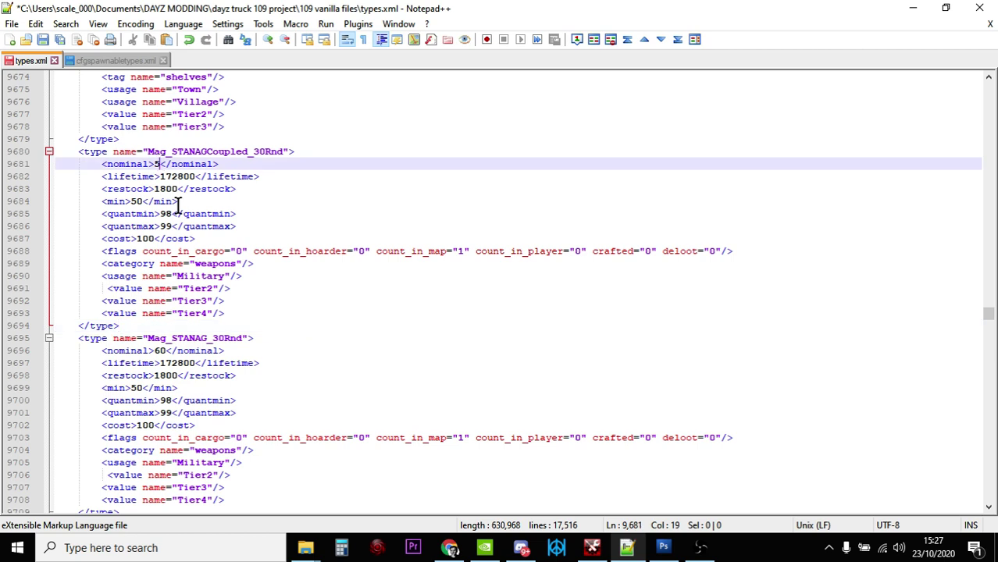
{"action": "key", "text": "BackSpace"}
{"action": "type", "text": "20"}
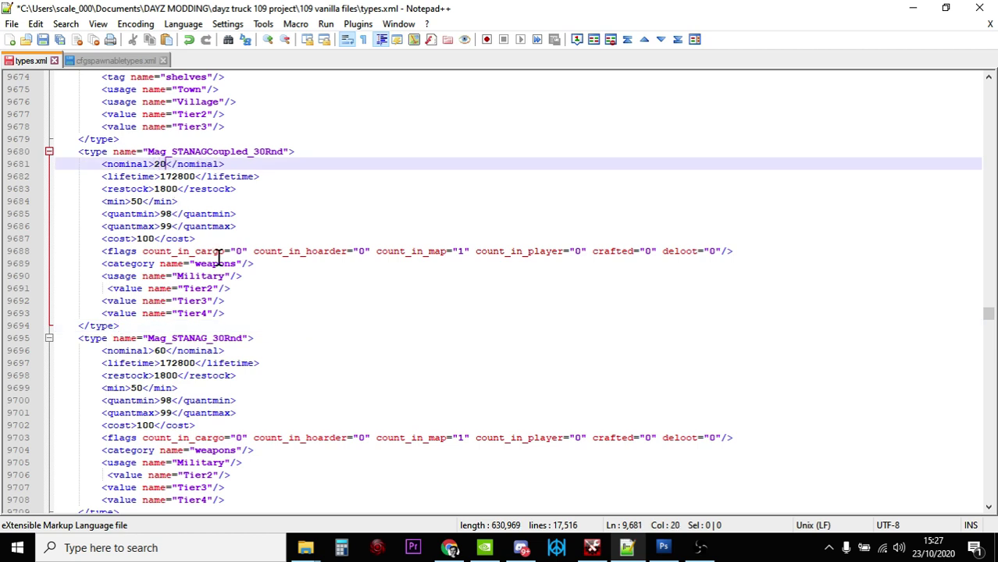
{"action": "left_click", "coordinate": [138, 201]}
{"action": "key", "text": "BackSpace"}
{"action": "key", "text": "BackSpace"}
{"action": "type", "text": "15"}
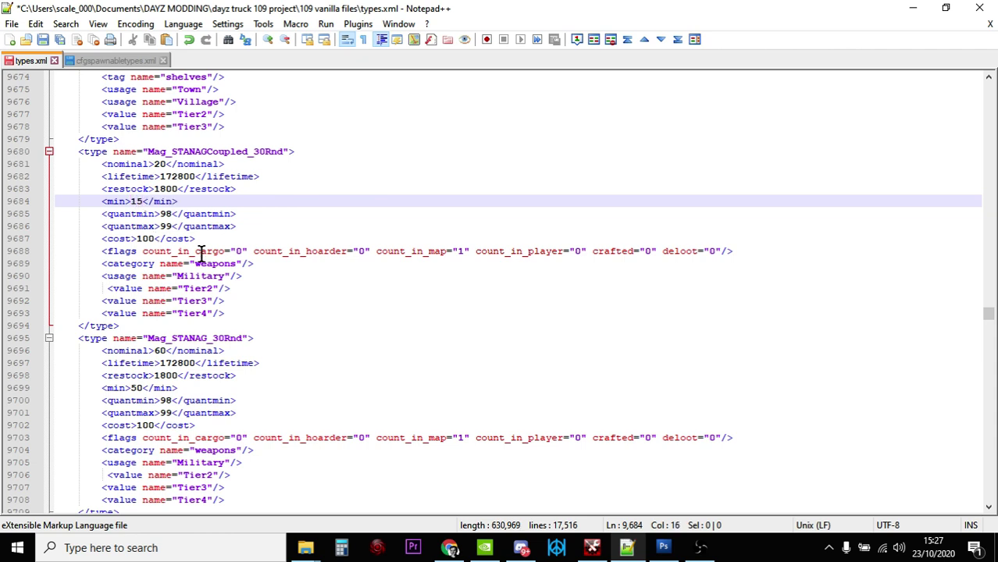
{"action": "left_click", "coordinate": [252, 246]}
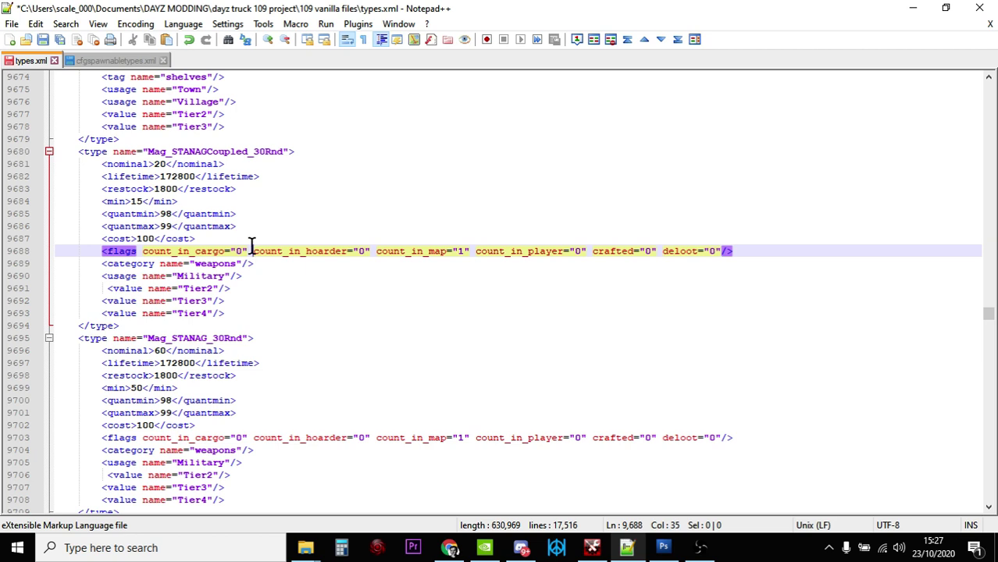
{"action": "left_click", "coordinate": [275, 277]}
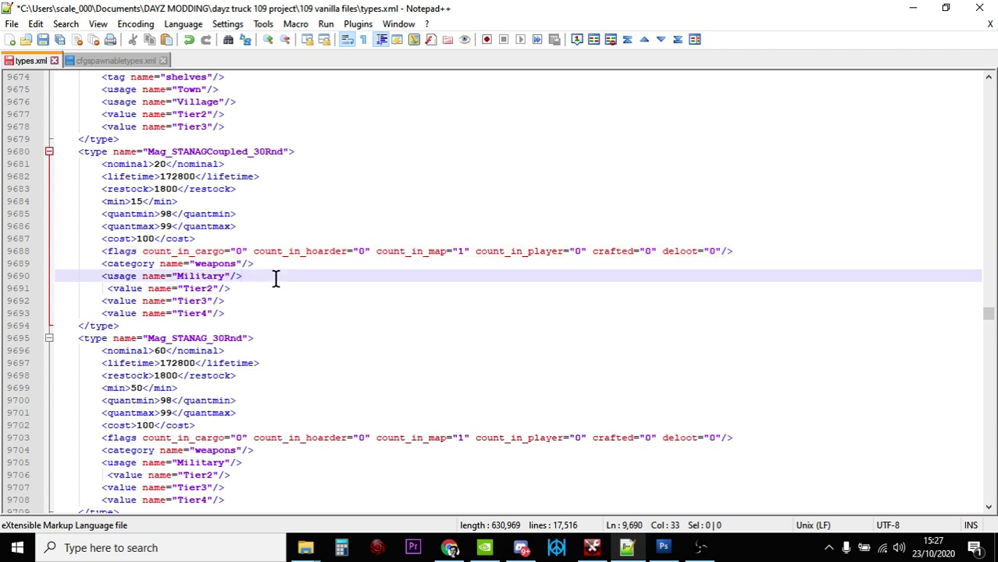
{"action": "left_click", "coordinate": [243, 302]}
{"action": "left_click", "coordinate": [243, 310]}
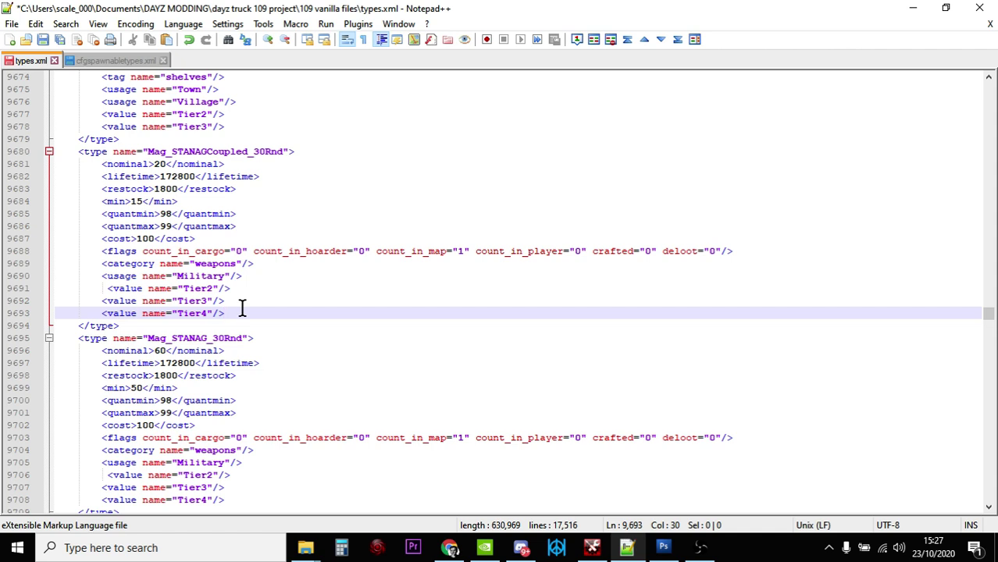
{"action": "left_click", "coordinate": [136, 61]}
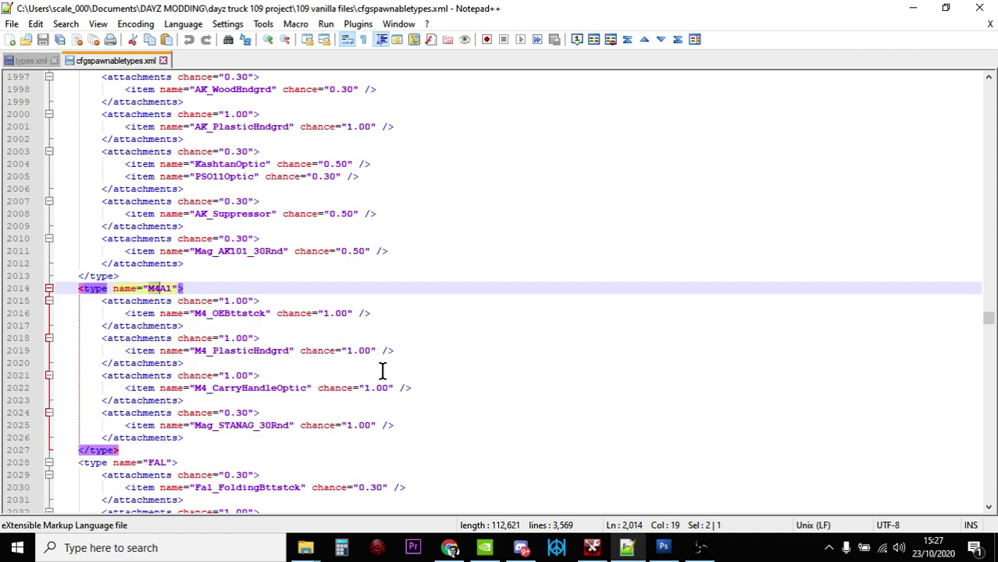
{"action": "left_click", "coordinate": [413, 364]}
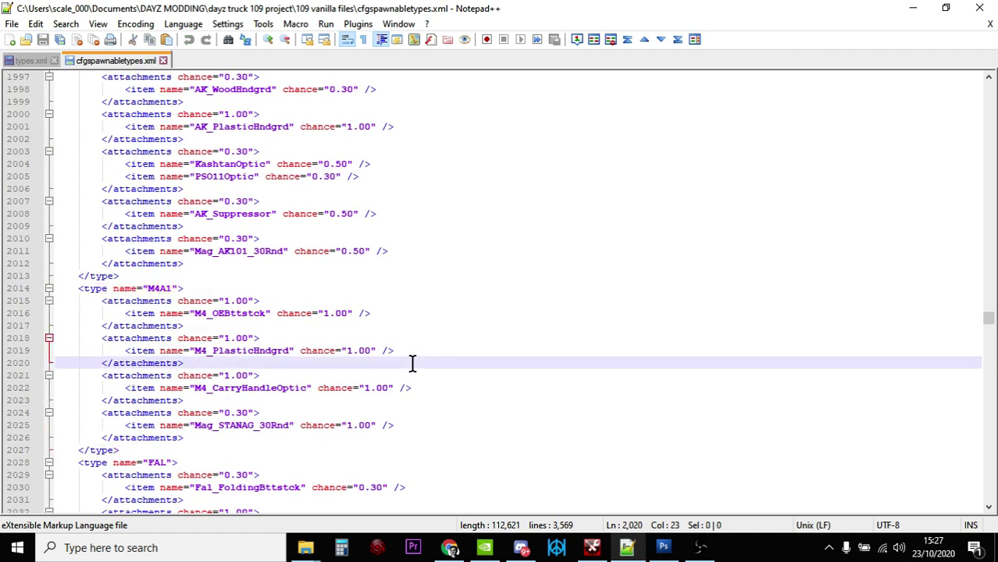
Bring up the M4-A1 DayZ Wiki article and scroll down to its attachment sections.
{"action": "left_click", "coordinate": [450, 547]}
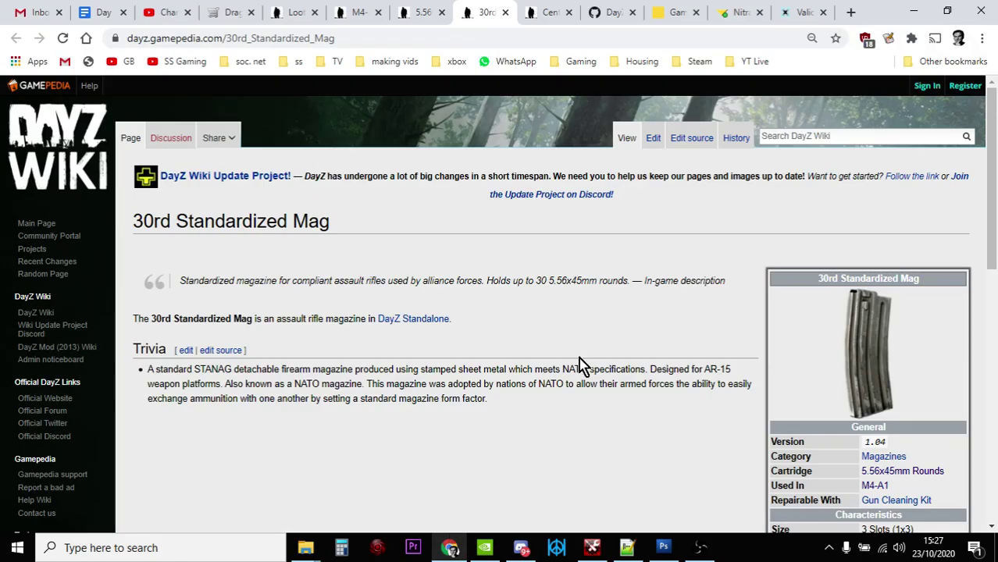
{"action": "left_click", "coordinate": [365, 22]}
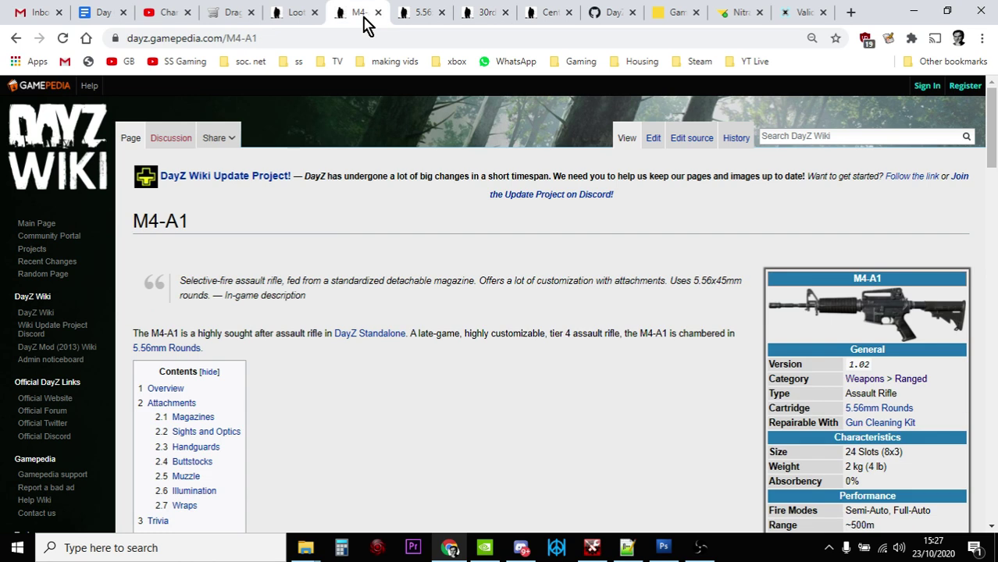
{"action": "scroll", "coordinate": [541, 212], "scroll_direction": "down", "scroll_amount": 6}
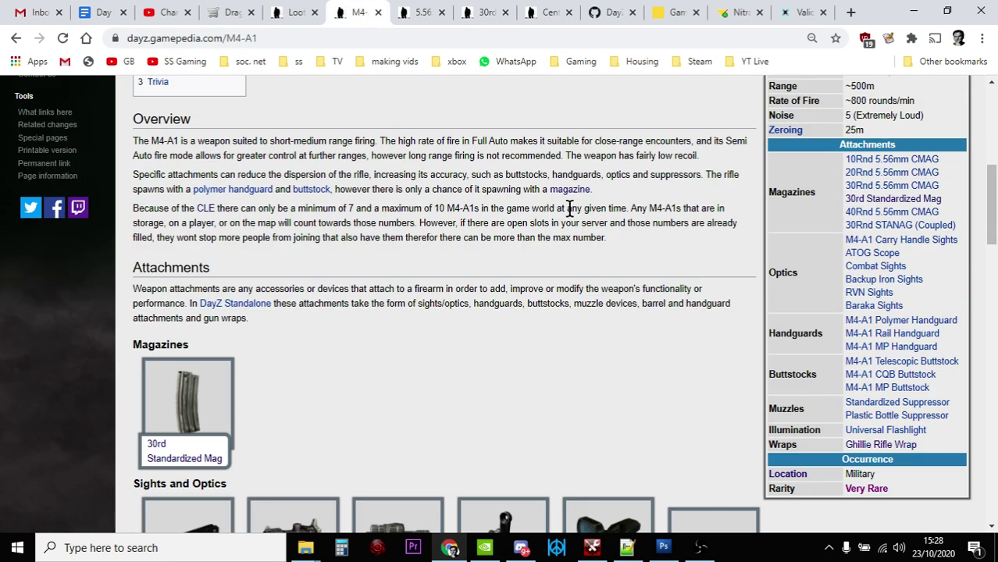
{"action": "scroll", "coordinate": [680, 250], "scroll_direction": "down", "scroll_amount": 4}
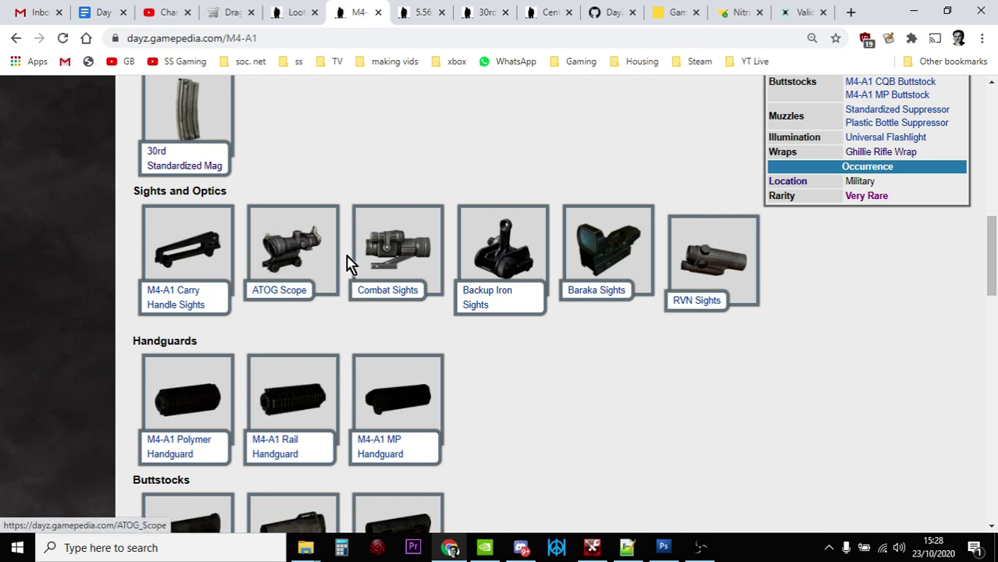
{"action": "scroll", "coordinate": [421, 335], "scroll_direction": "down", "scroll_amount": 1}
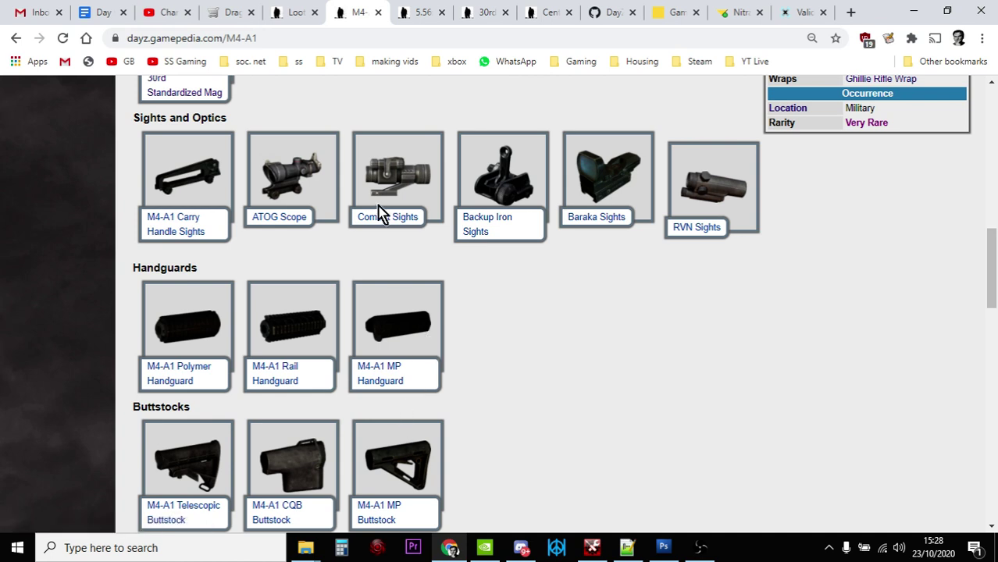
Review the whole M4A1 block in cfgspawnabletypes.xml, then go back to types.xml.
{"action": "left_click", "coordinate": [627, 548]}
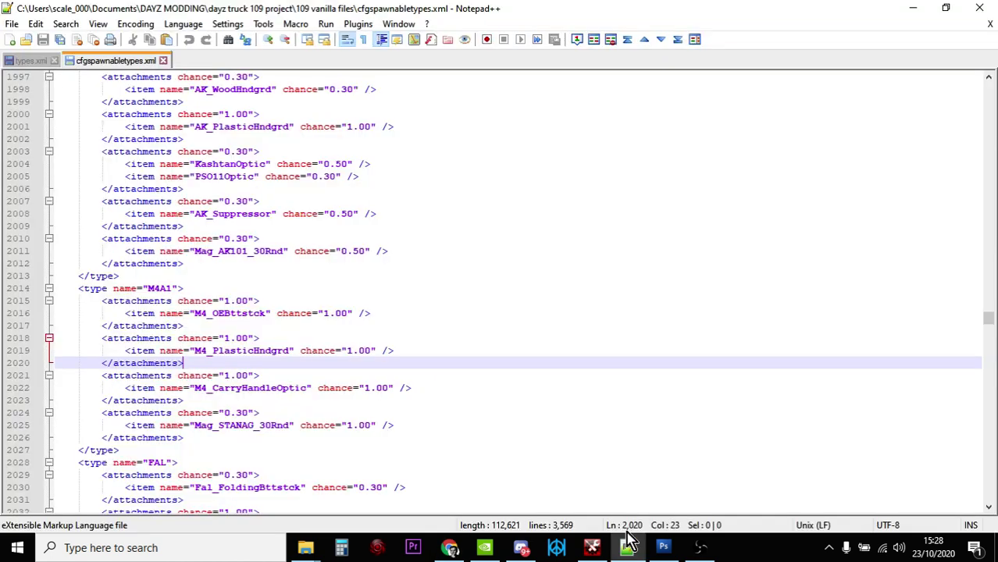
{"action": "scroll", "coordinate": [251, 344], "scroll_direction": "down", "scroll_amount": 1}
{"action": "left_click_drag", "start_coordinate": [79, 252], "coordinate": [311, 408]}
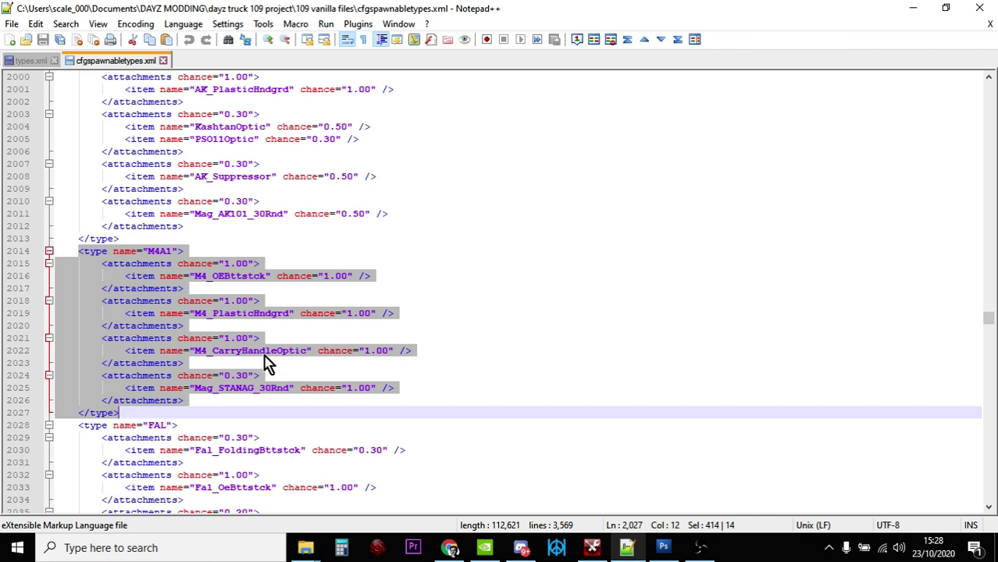
{"action": "left_click", "coordinate": [332, 364]}
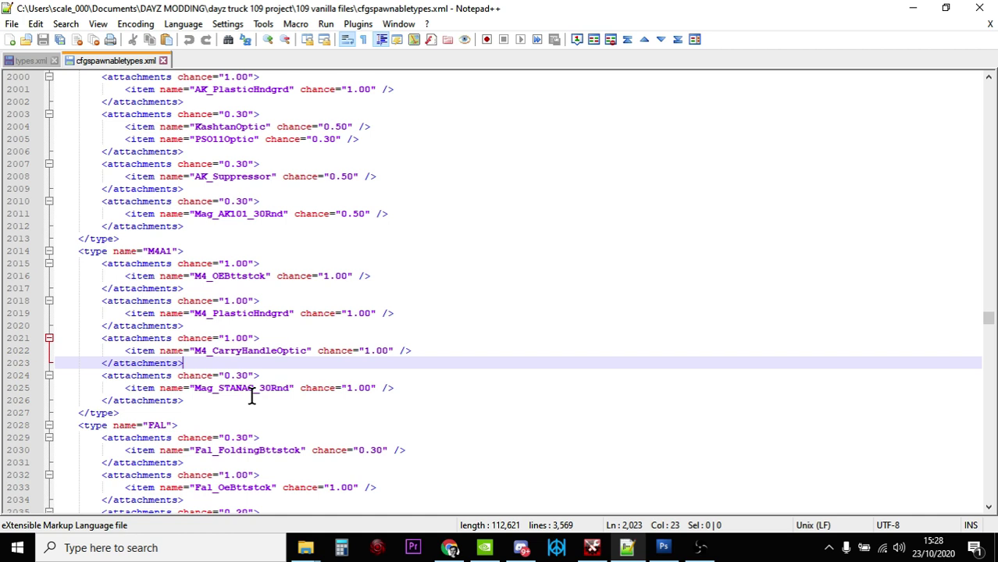
{"action": "left_click", "coordinate": [32, 63]}
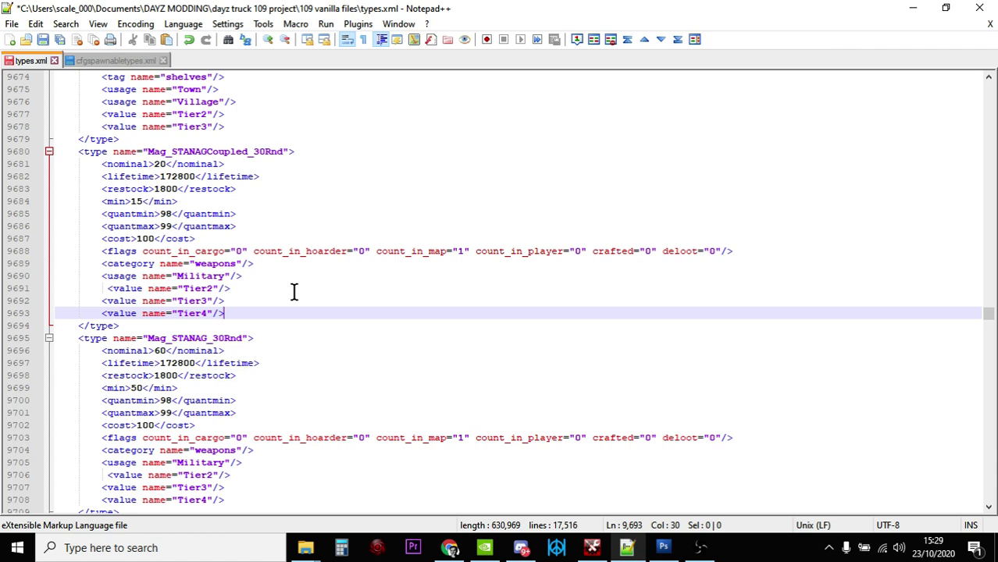
Bring Chrome back and review the DayZ Wiki Loot page and M4-A1 article.
{"action": "left_click", "coordinate": [449, 548]}
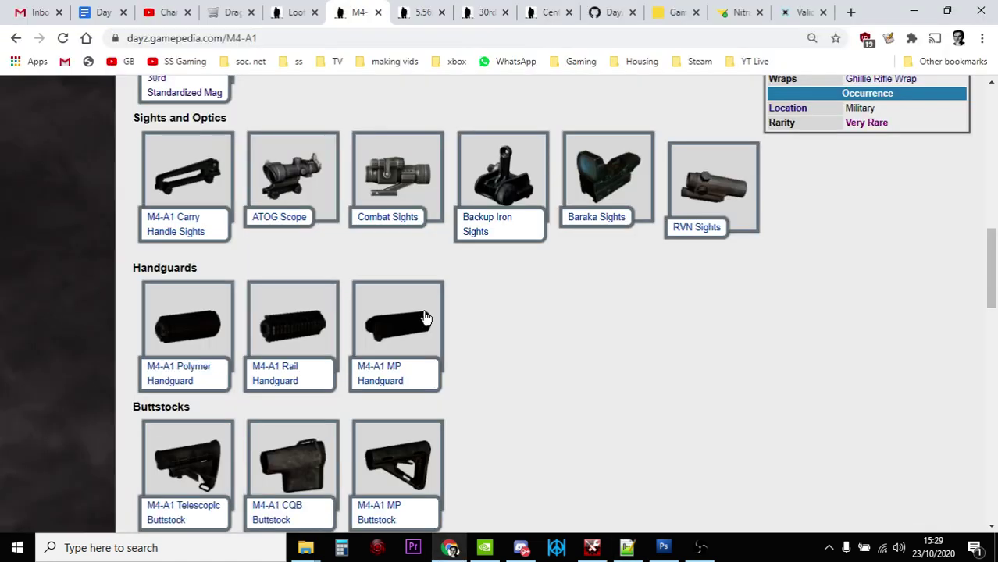
{"action": "left_click", "coordinate": [294, 12]}
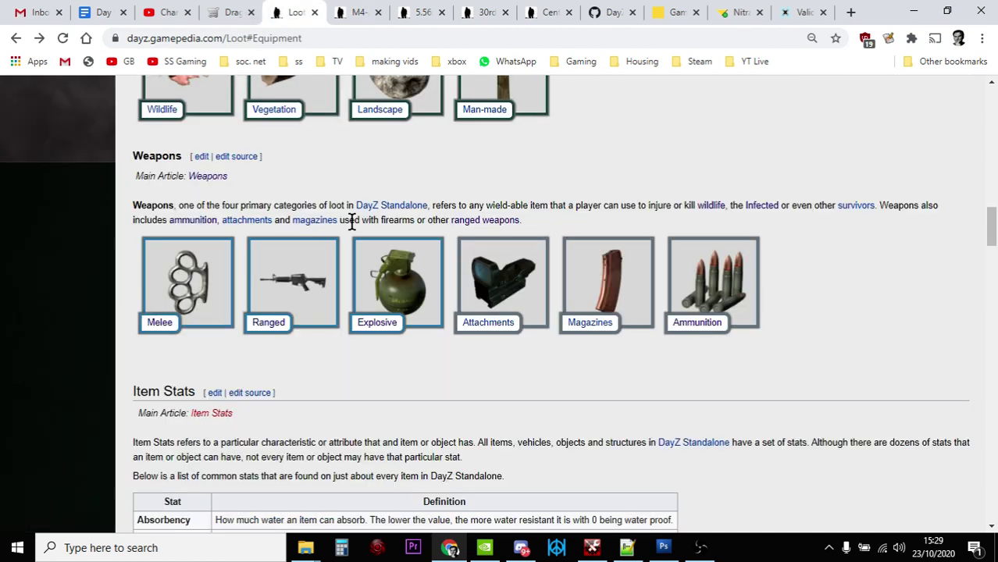
{"action": "scroll", "coordinate": [360, 219], "scroll_direction": "up", "scroll_amount": 6}
{"action": "left_click", "coordinate": [353, 14]}
{"action": "scroll", "coordinate": [459, 275], "scroll_direction": "up", "scroll_amount": 3}
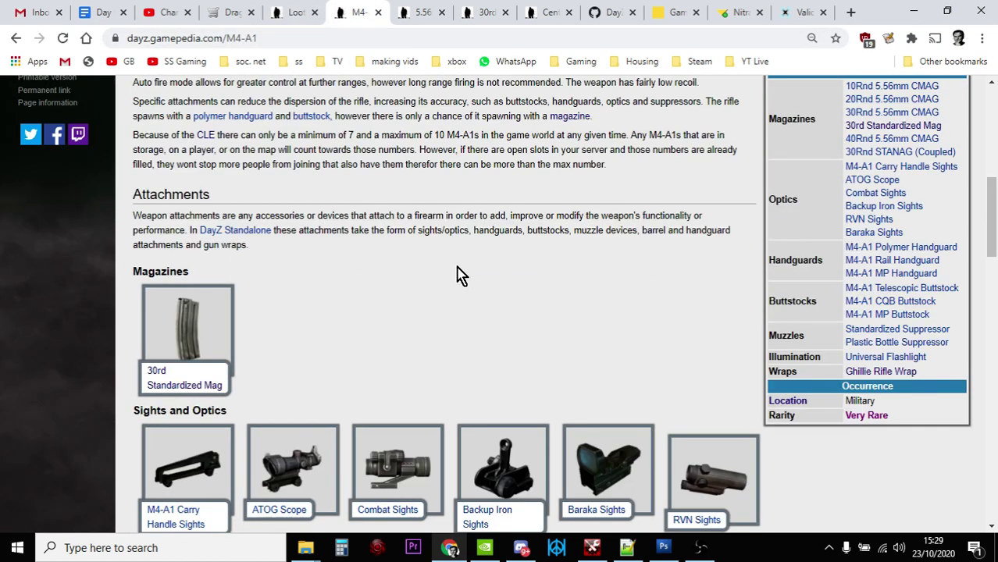
{"action": "scroll", "coordinate": [460, 275], "scroll_direction": "up", "scroll_amount": 8}
{"action": "scroll", "coordinate": [459, 275], "scroll_direction": "down", "scroll_amount": 1}
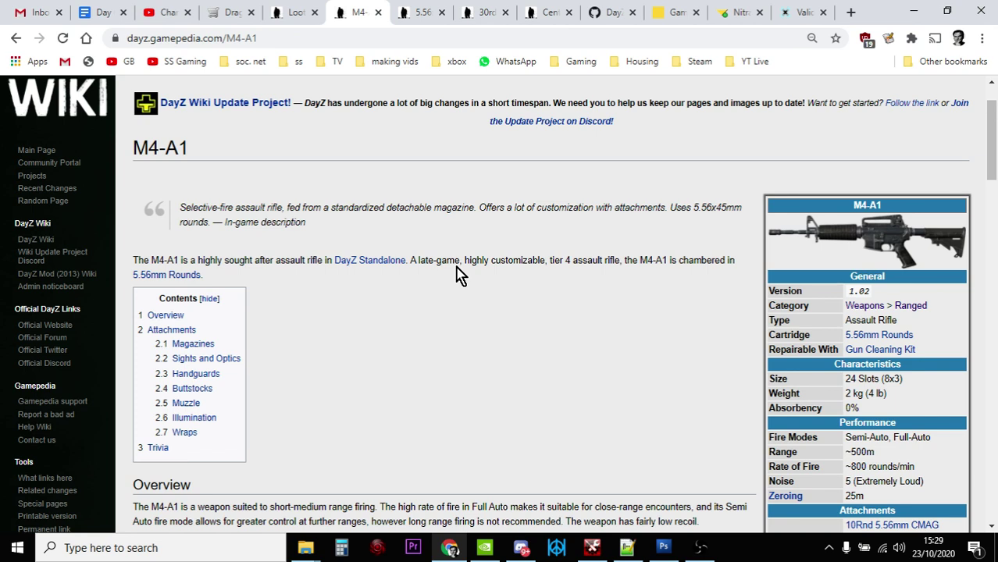
Glance at types.xml in Notepad++, then bring up xmlvalidation.com's empty XML input page.
{"action": "left_click", "coordinate": [627, 548]}
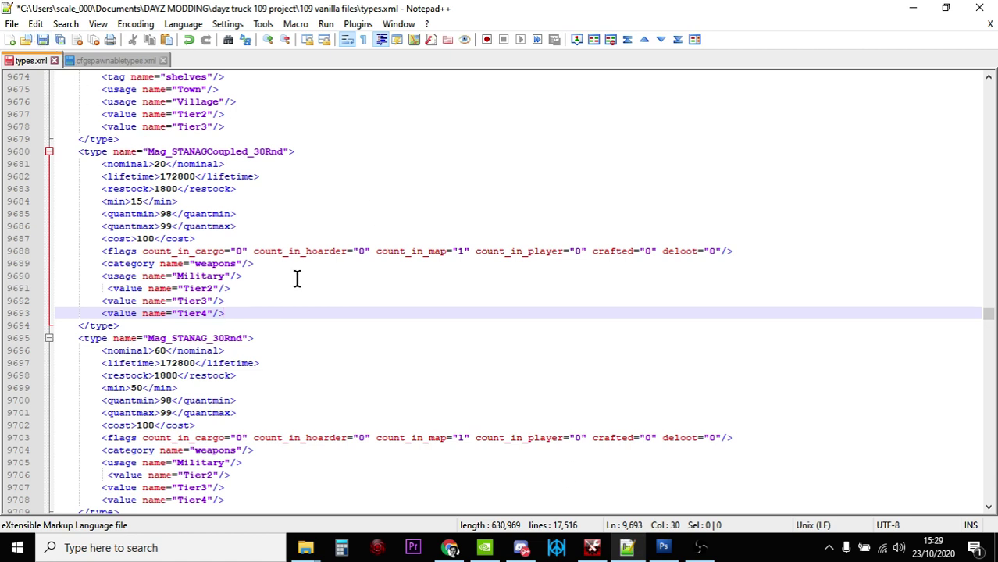
{"action": "left_click", "coordinate": [449, 547]}
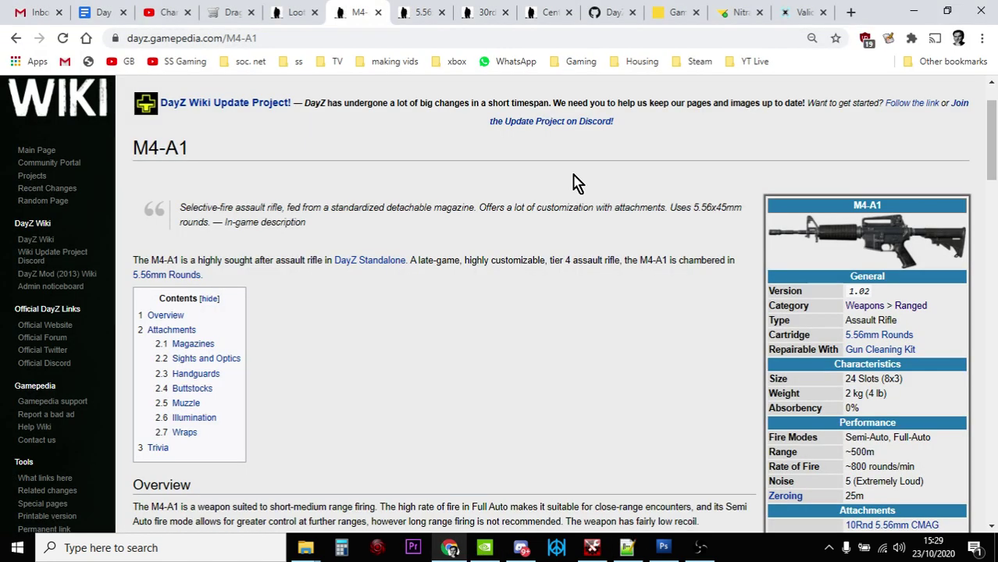
{"action": "left_click", "coordinate": [794, 12]}
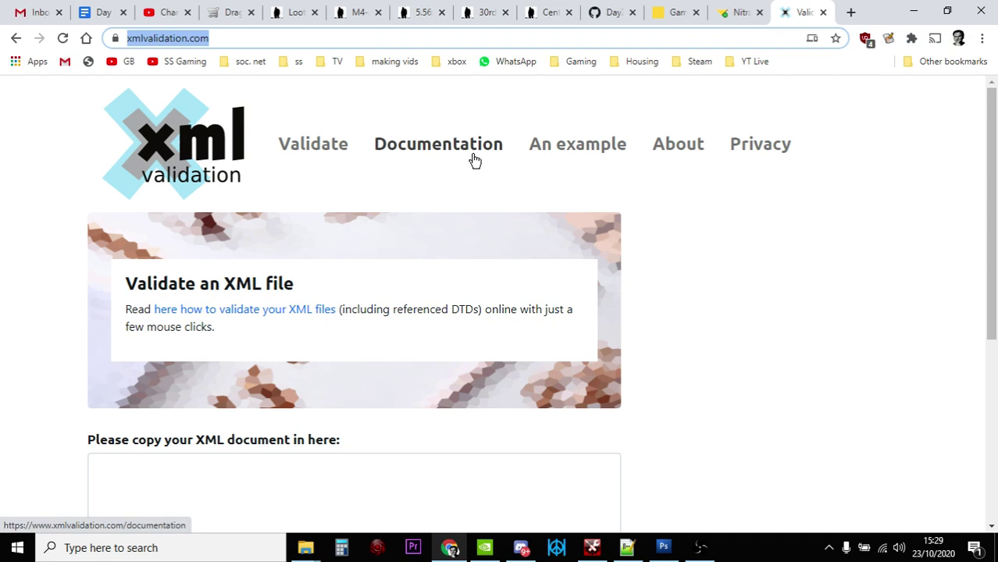
Look over the xmlvalidation.com page, then show the Nitrado db folder listing types.xml.
{"action": "scroll", "coordinate": [223, 404], "scroll_direction": "down", "scroll_amount": 3}
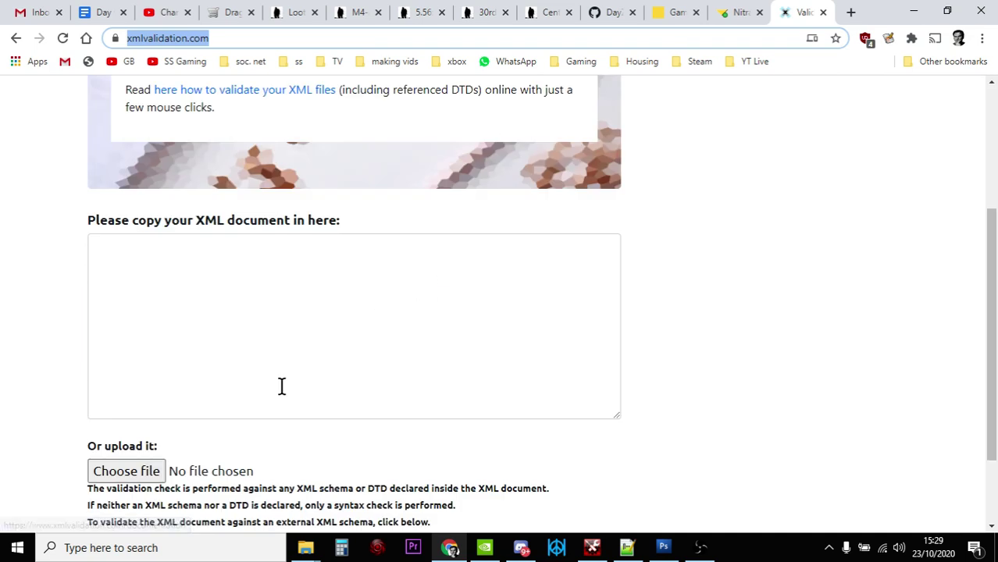
{"action": "scroll", "coordinate": [405, 410], "scroll_direction": "up", "scroll_amount": 2}
{"action": "scroll", "coordinate": [571, 382], "scroll_direction": "up", "scroll_amount": 1}
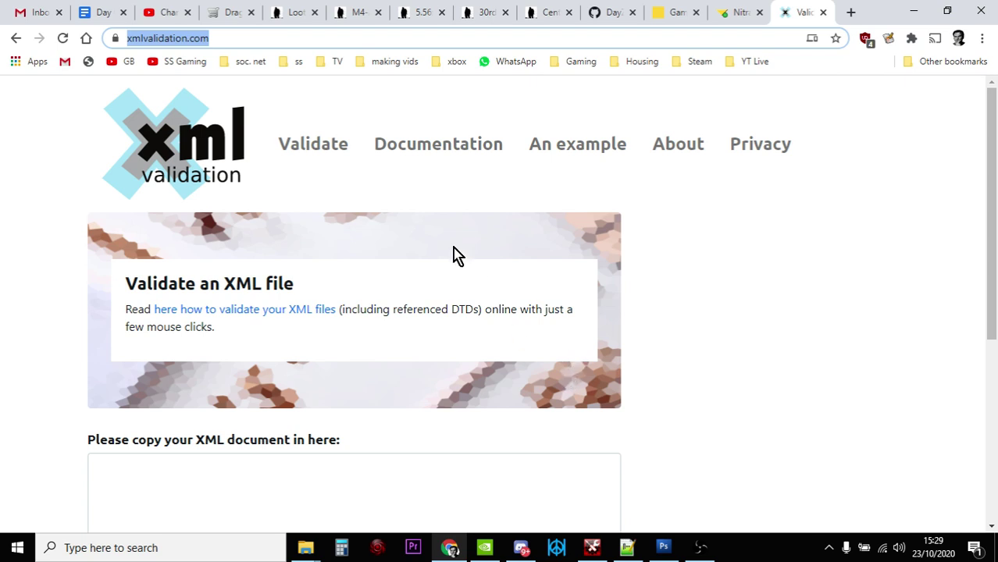
{"action": "left_click", "coordinate": [731, 12]}
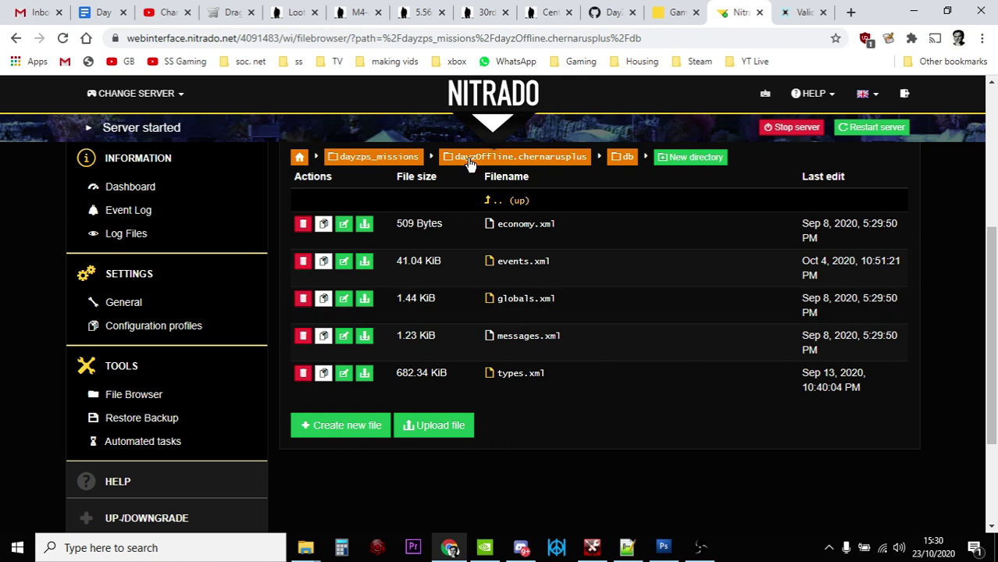
Return to the M4-A1 DayZ Wiki article in Chrome.
{"action": "left_click", "coordinate": [346, 14]}
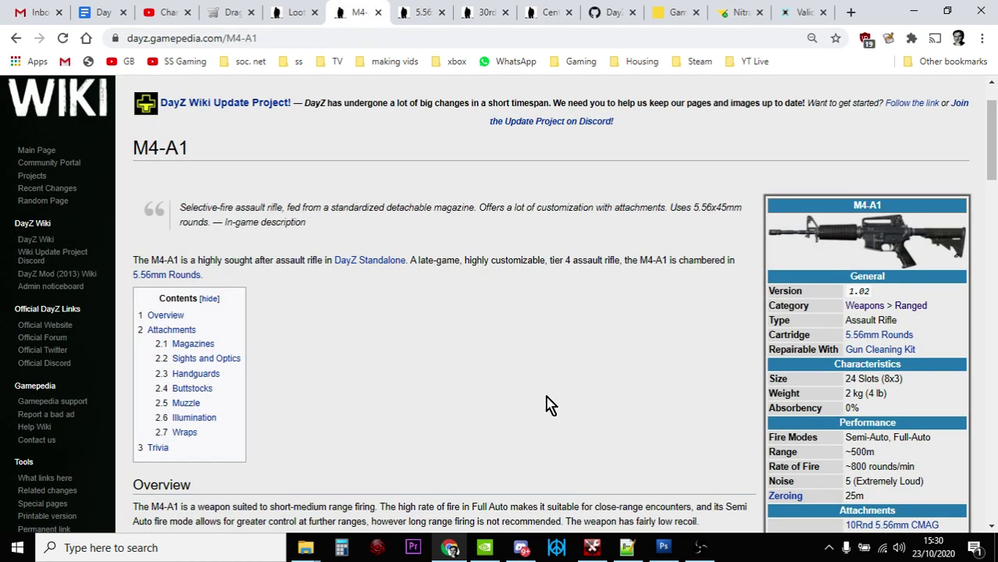